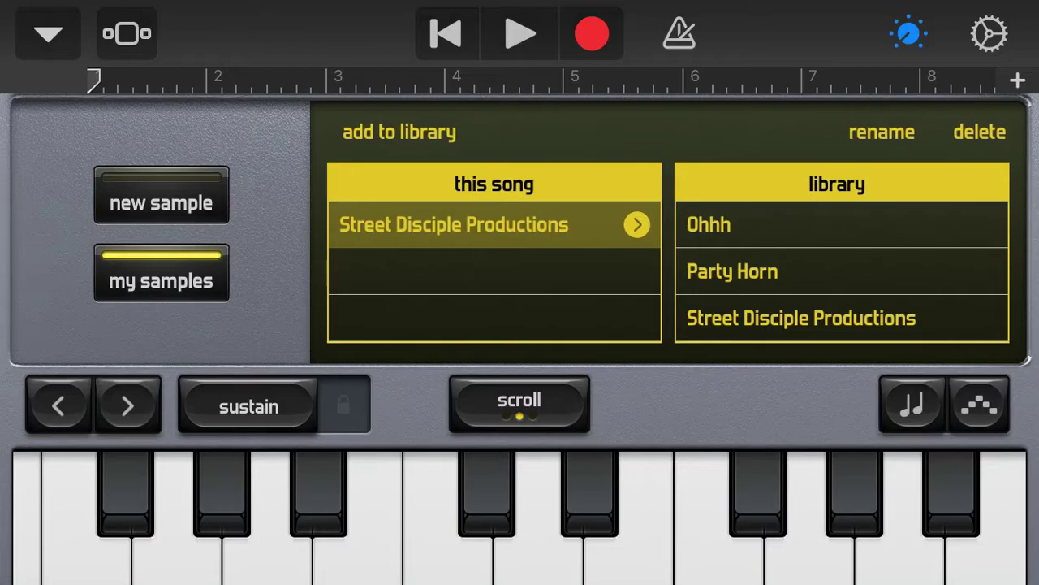
# Preview the Ohhh library sample and browse the saved samples list
pyautogui.click(708, 224)
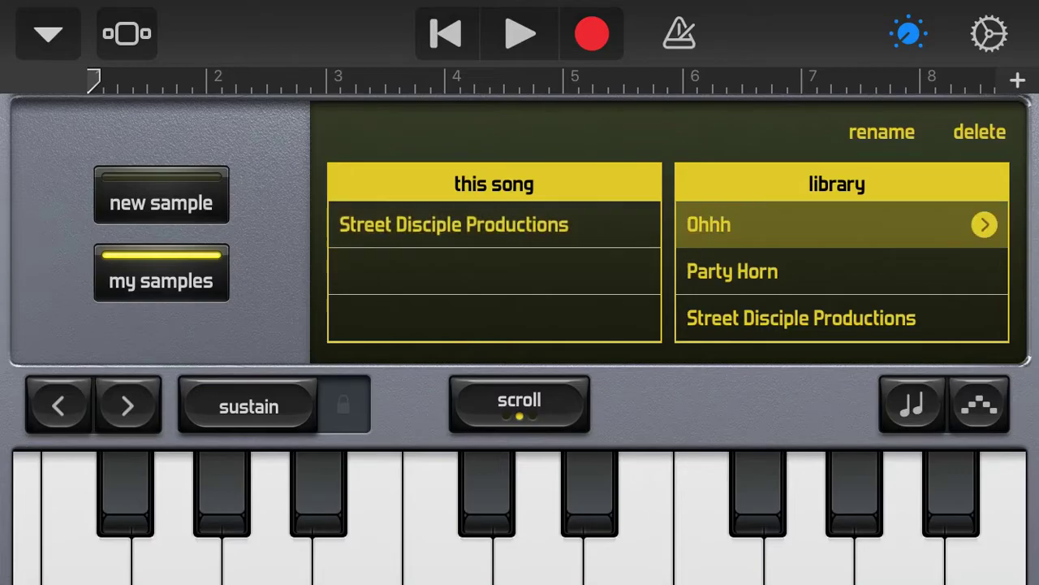
pyautogui.click(454, 225)
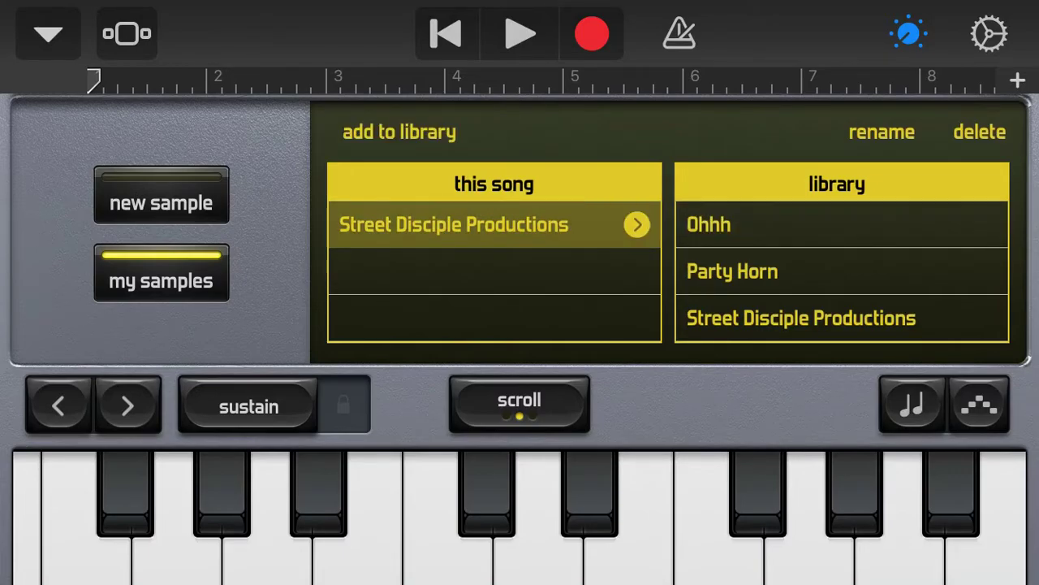
pyautogui.click(161, 195)
pyautogui.click(161, 273)
pyautogui.scroll(-1, 842, 271)
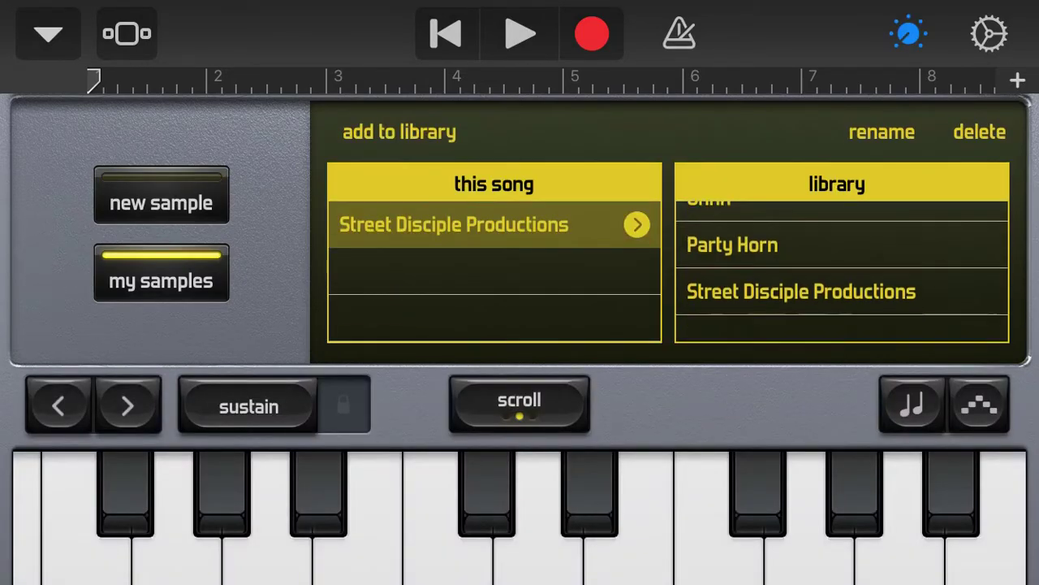
# Record a short new voice sample, saved as My Sample 1
pyautogui.click(161, 195)
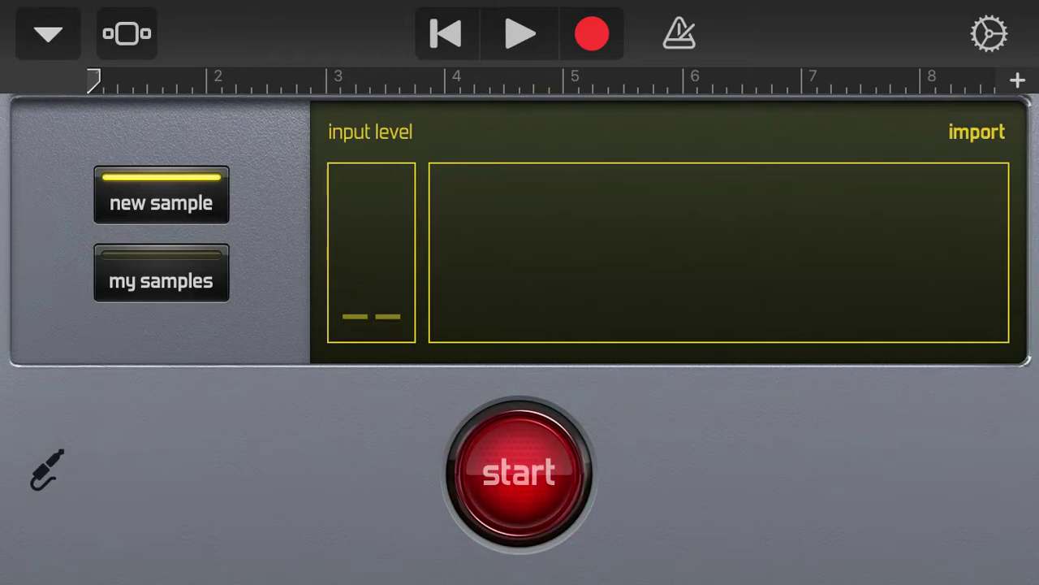
pyautogui.click(519, 472)
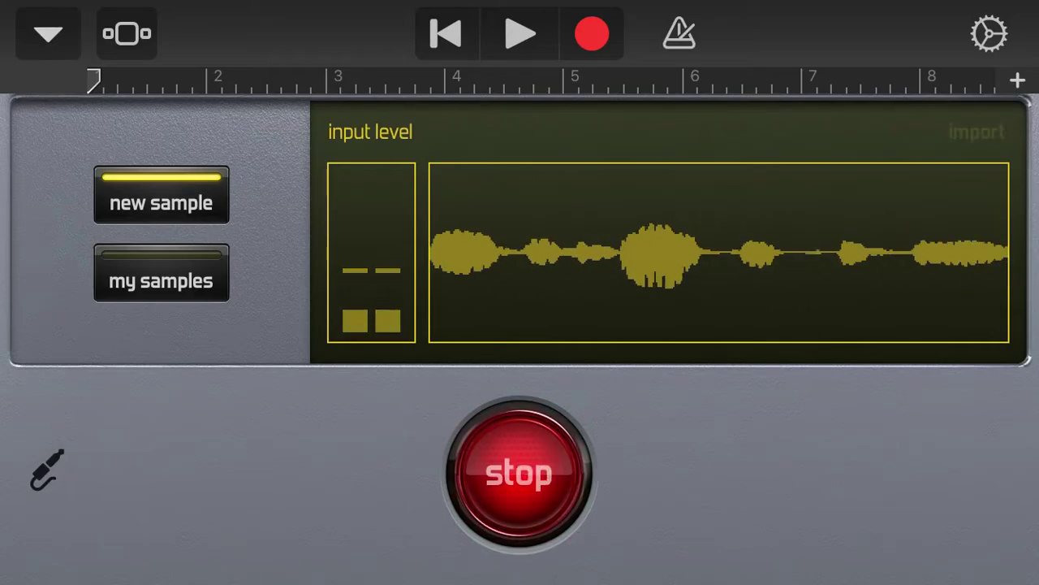
pyautogui.click(519, 472)
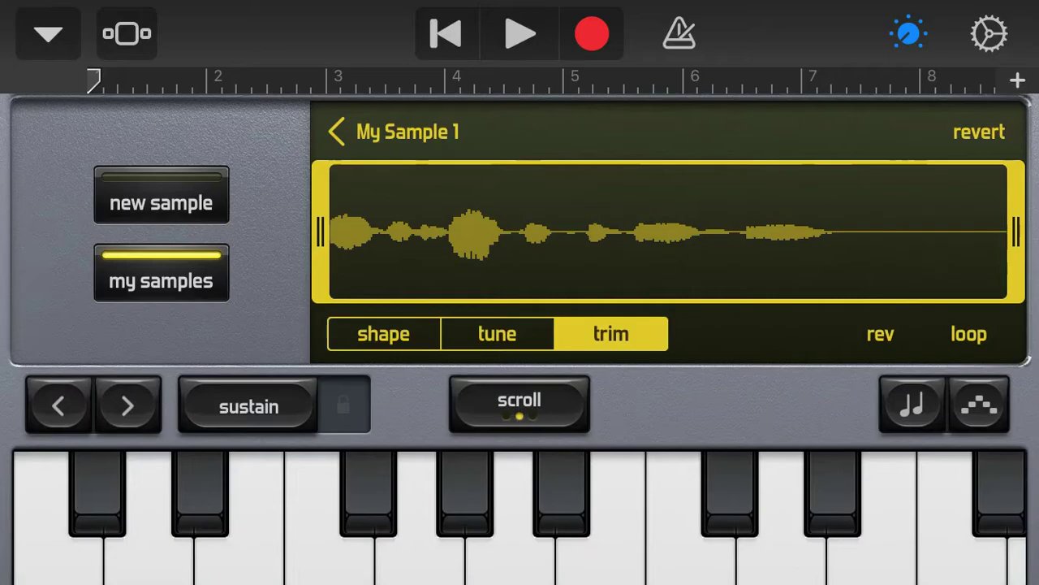
# Load Street Disciple Productions and audition it while shifting the keyboard range
pyautogui.click(454, 271)
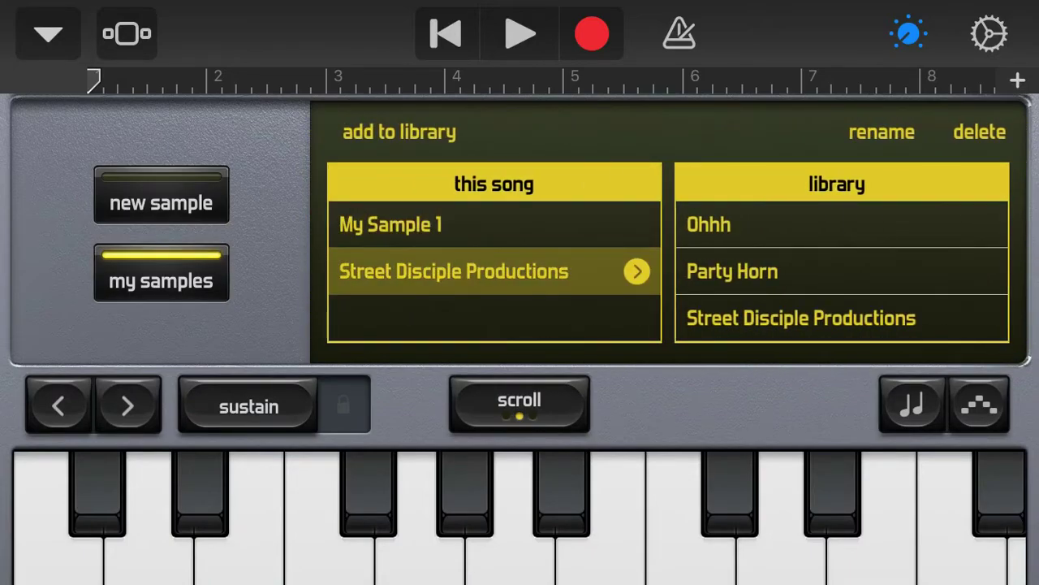
pyautogui.click(420, 553)
pyautogui.click(510, 552)
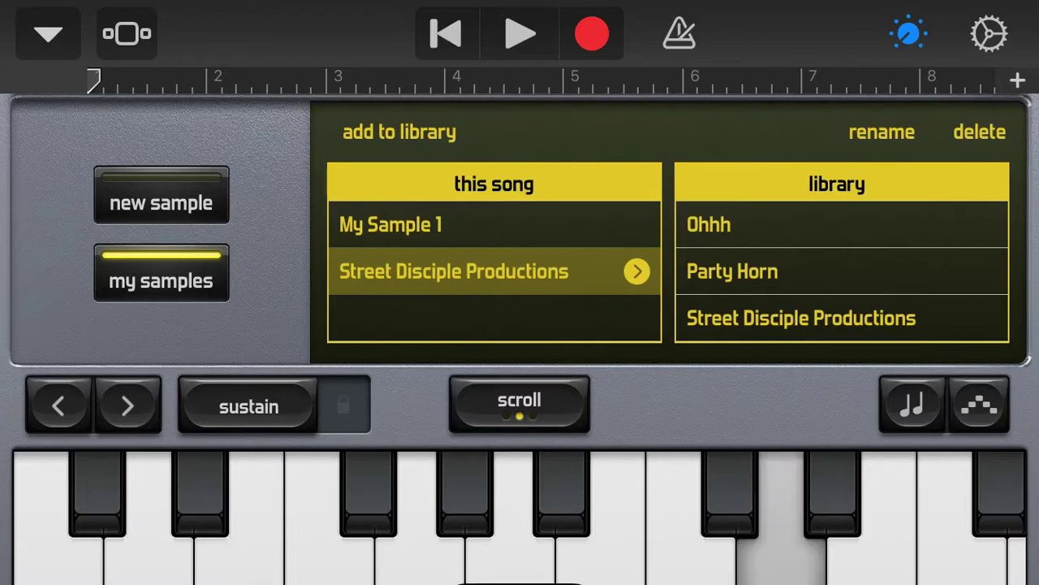
pyautogui.moveTo(771, 527); pyautogui.dragTo(846, 528)
pyautogui.moveTo(731, 520); pyautogui.dragTo(841, 519)
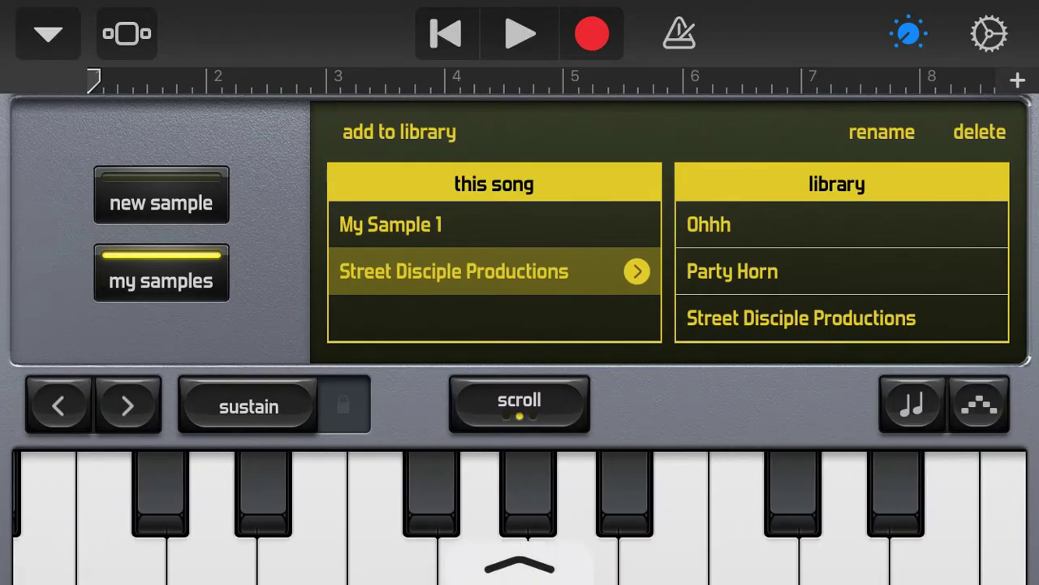
# Play and sustain notes of the sample across the shifted keyboard
pyautogui.click(692, 528)
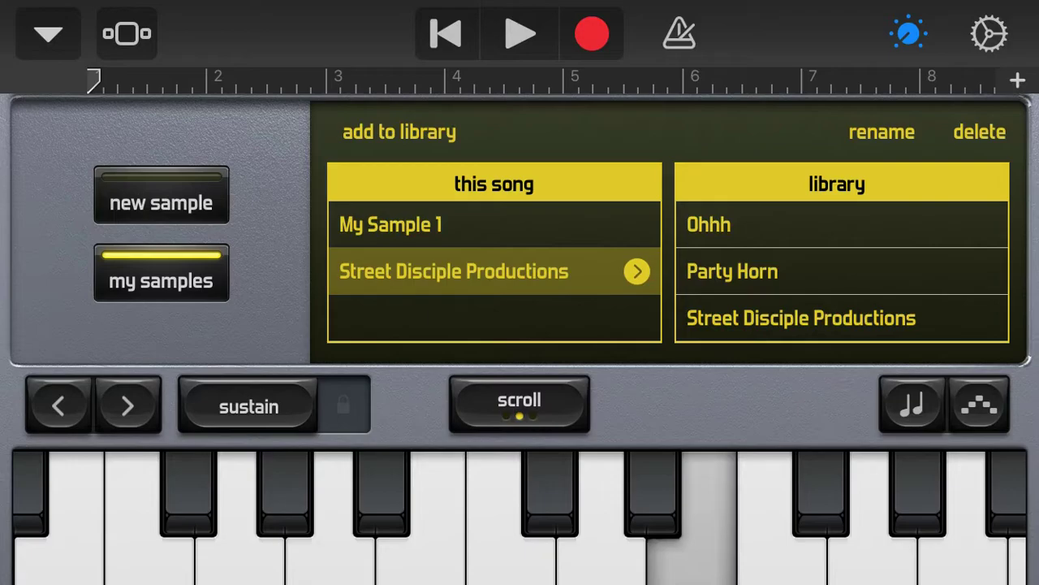
pyautogui.moveTo(782, 520); pyautogui.dragTo(715, 519)
pyautogui.click(654, 560)
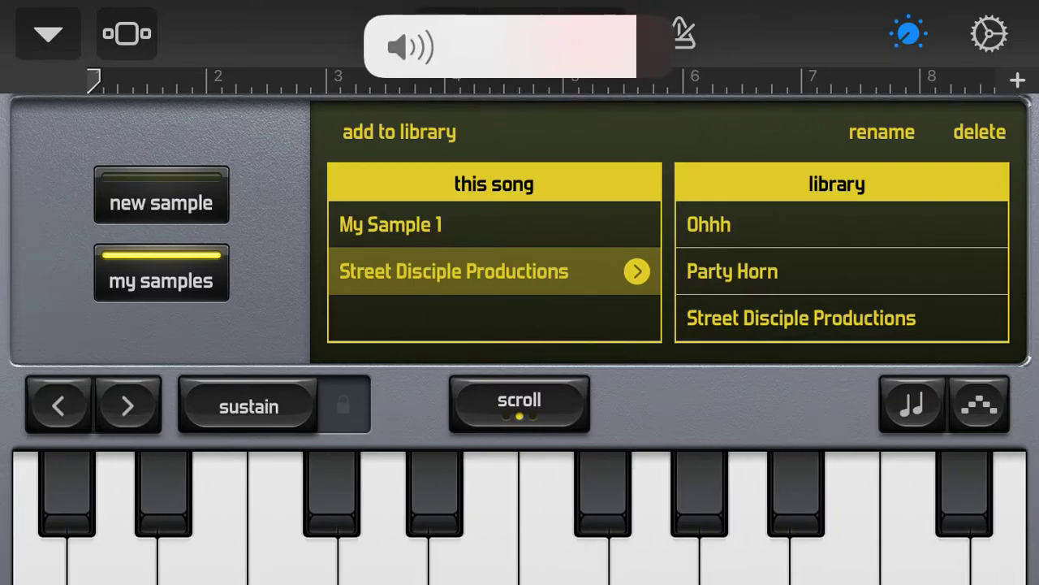
pyautogui.click(654, 561)
pyautogui.moveTo(655, 561); pyautogui.dragTo(540, 560)
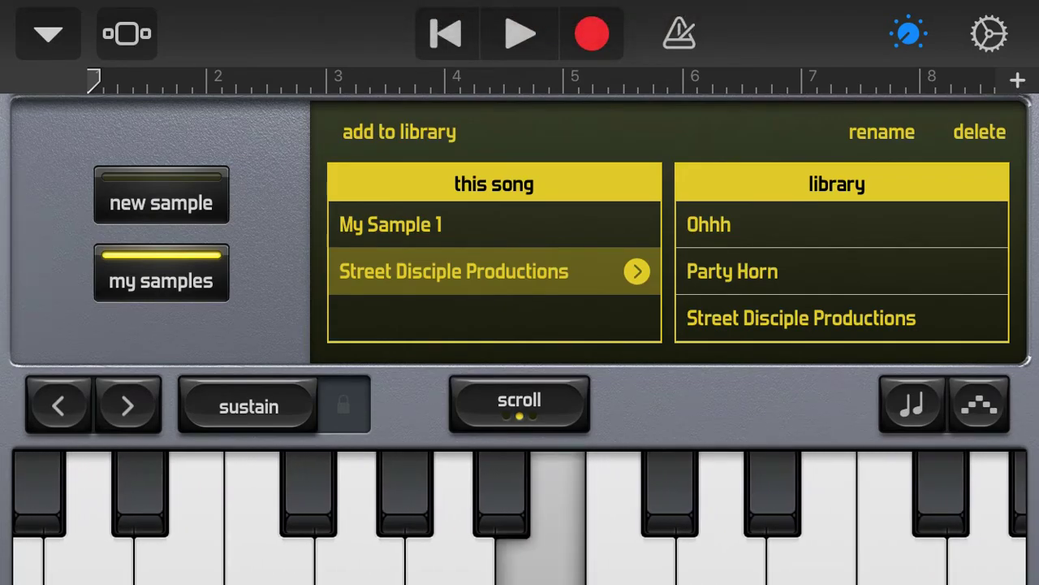
pyautogui.moveTo(540, 560); pyautogui.dragTo(541, 560)
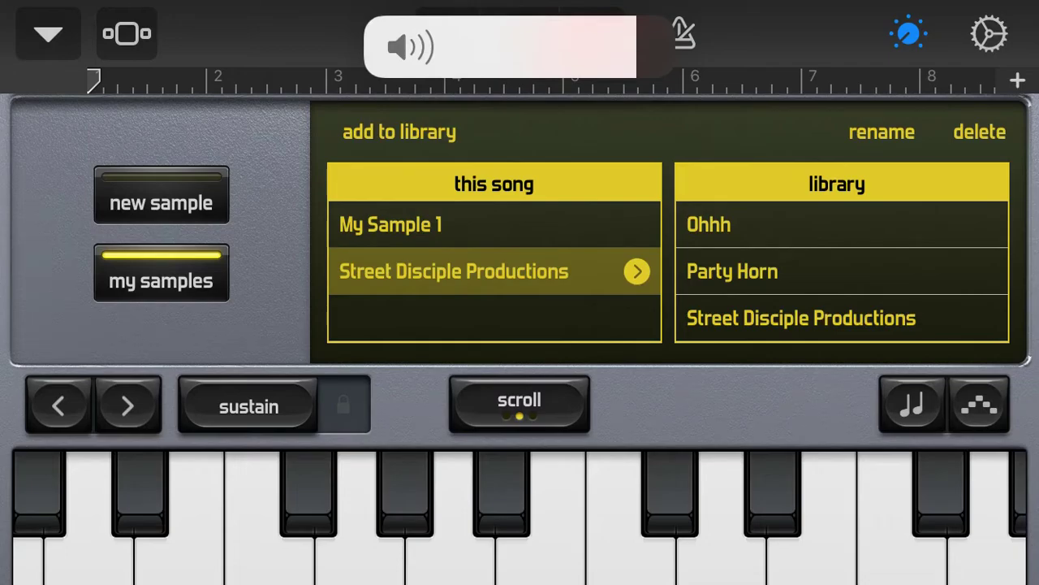
# Switch the keyboard to glissando, play a few notes, then return to scroll mode
pyautogui.click(519, 403)
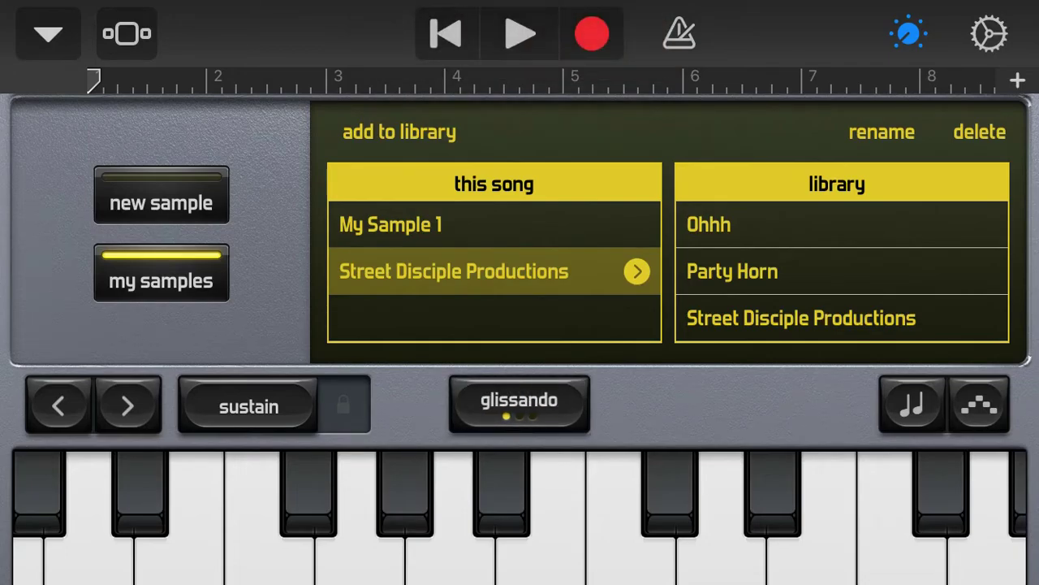
pyautogui.click(541, 560)
pyautogui.click(501, 496)
pyautogui.click(541, 560)
pyautogui.click(520, 402)
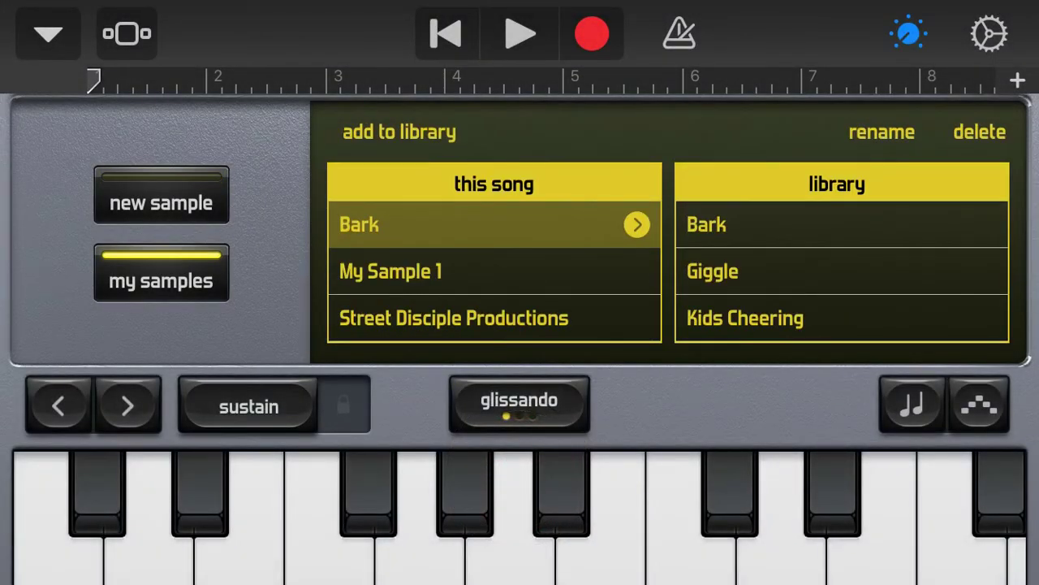
# Load the Street Disciple Productions sample and audition it on several keys
pyautogui.click(454, 318)
pyautogui.scroll(-5, 842, 276)
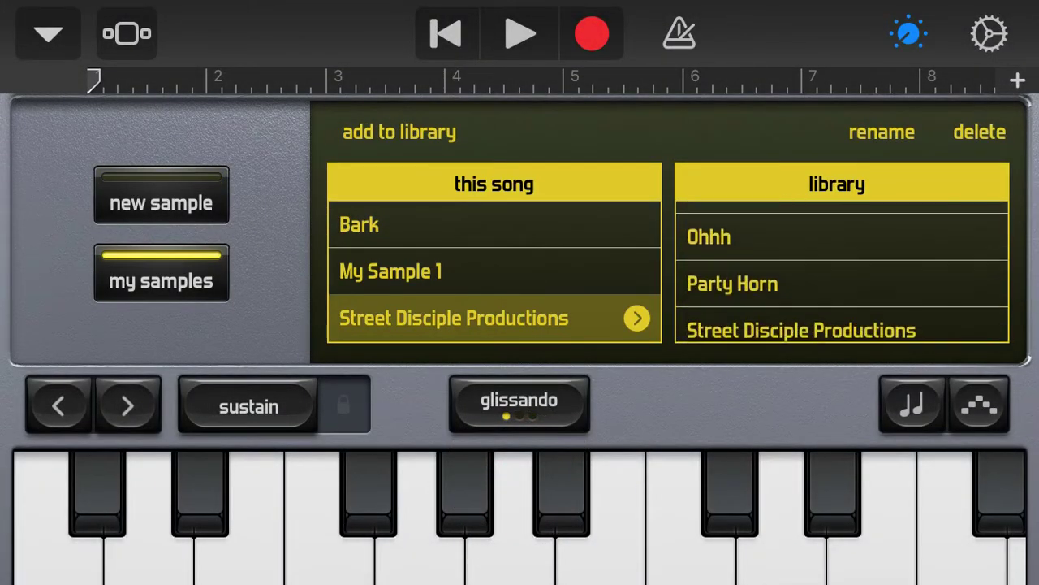
pyautogui.click(733, 271)
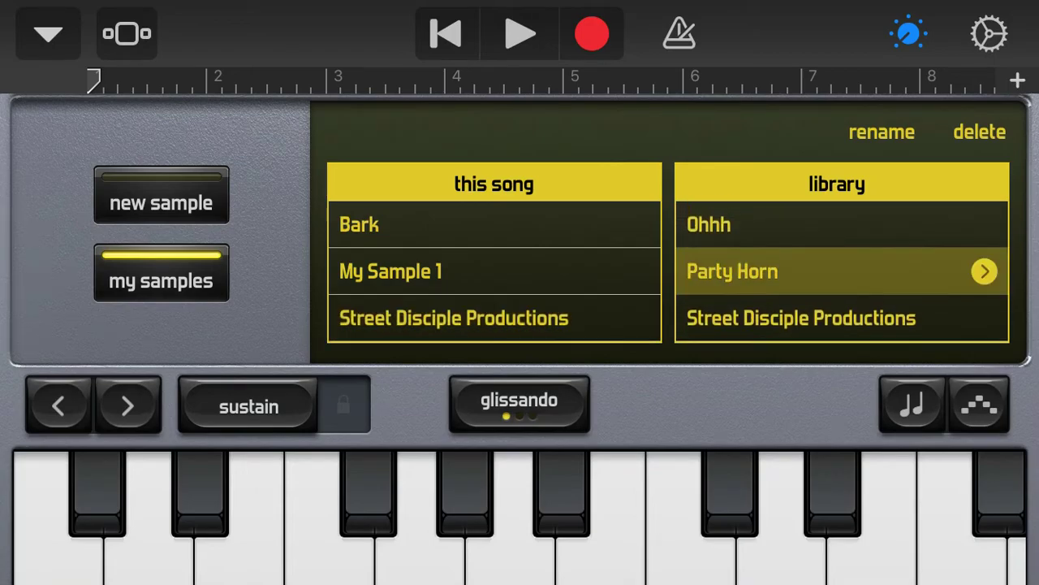
pyautogui.click(801, 317)
pyautogui.scroll(-2, 842, 271)
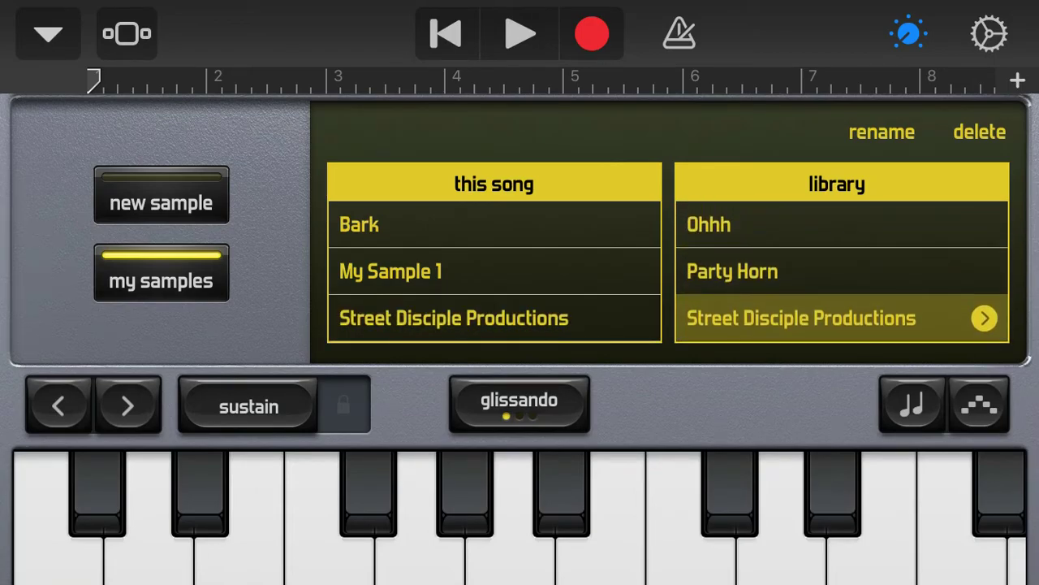
pyautogui.click(691, 553)
pyautogui.click(420, 552)
pyautogui.click(149, 560)
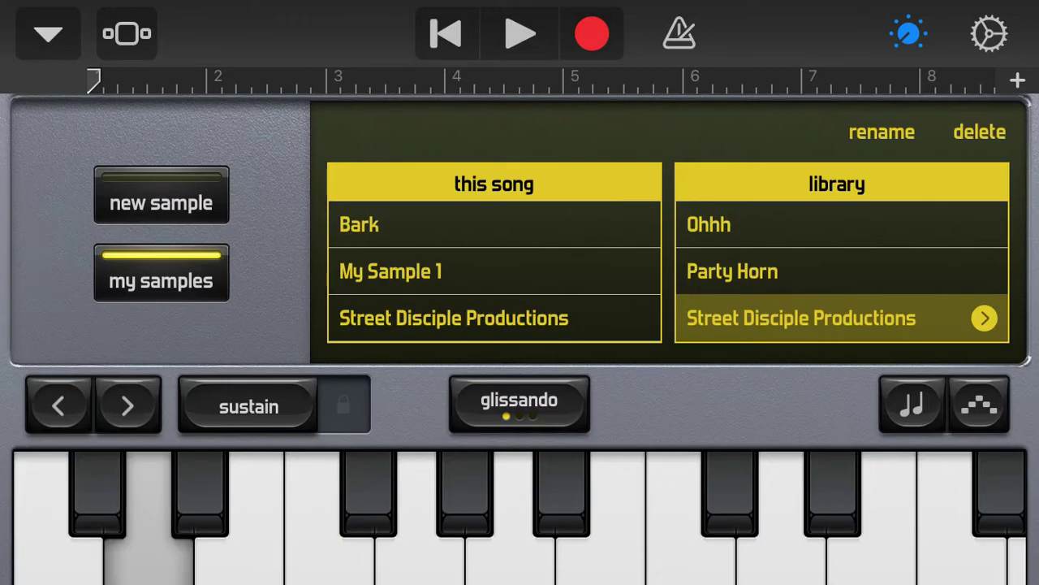
pyautogui.click(53, 552)
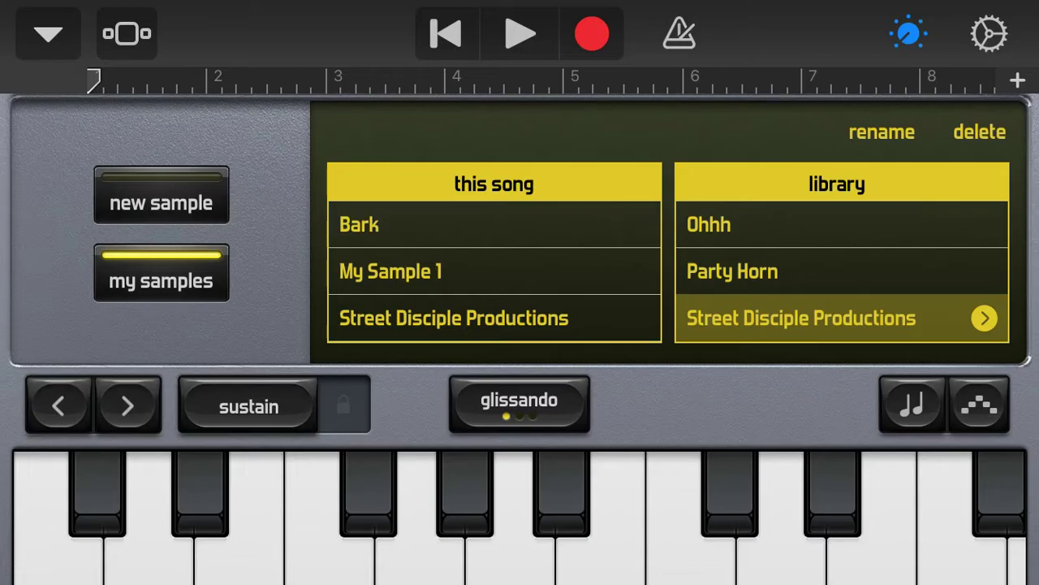
# Record one lowest-key hit of the sample into bar 1 and view the tracks
pyautogui.click(592, 34)
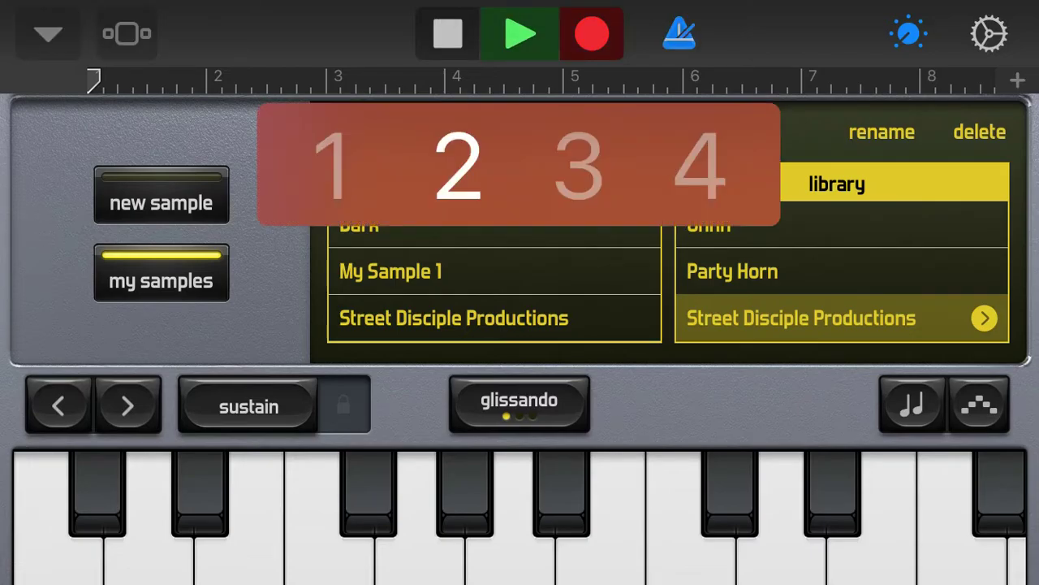
pyautogui.click(53, 552)
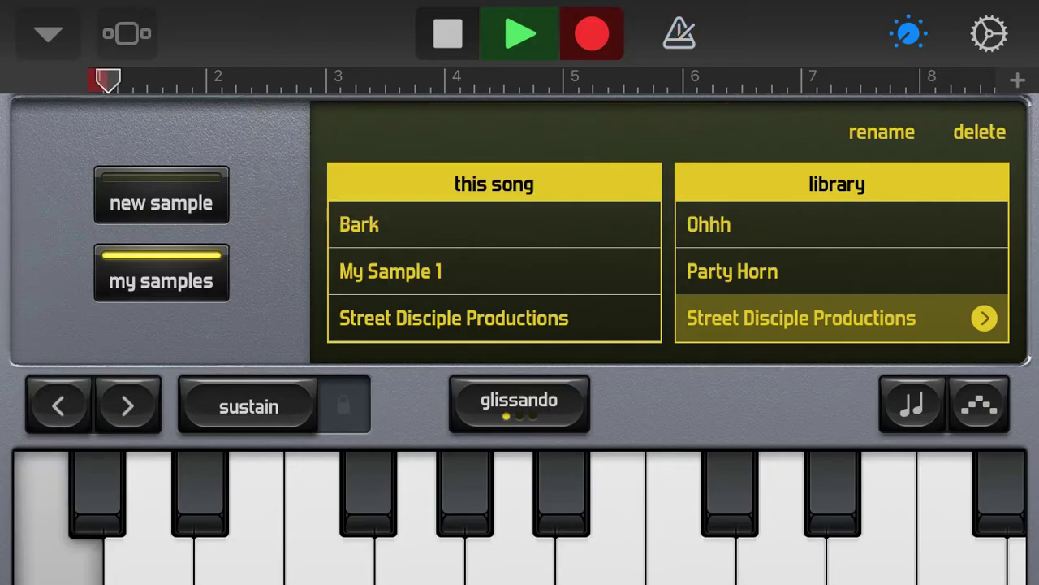
pyautogui.click(447, 33)
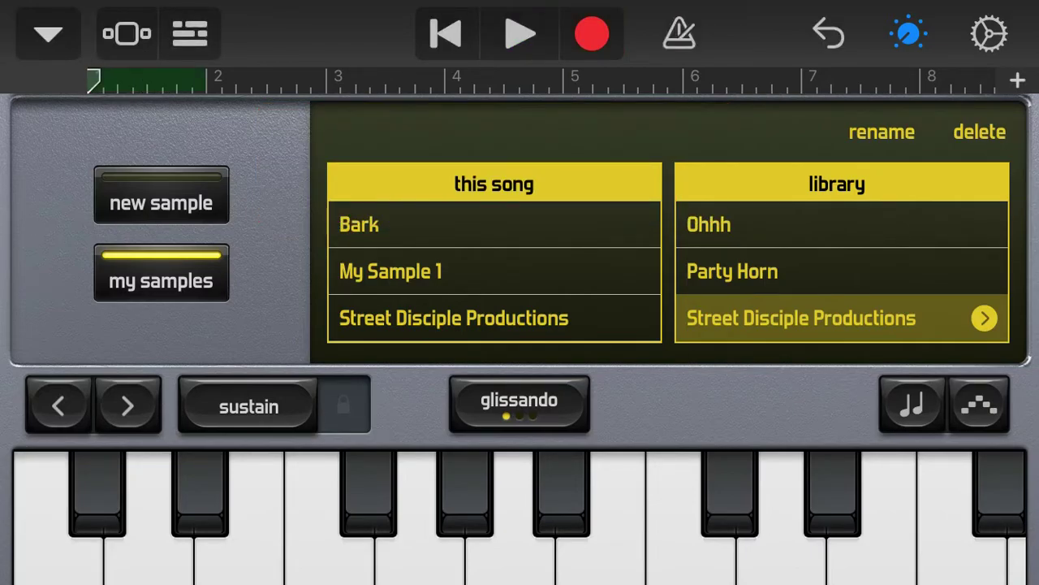
pyautogui.click(127, 33)
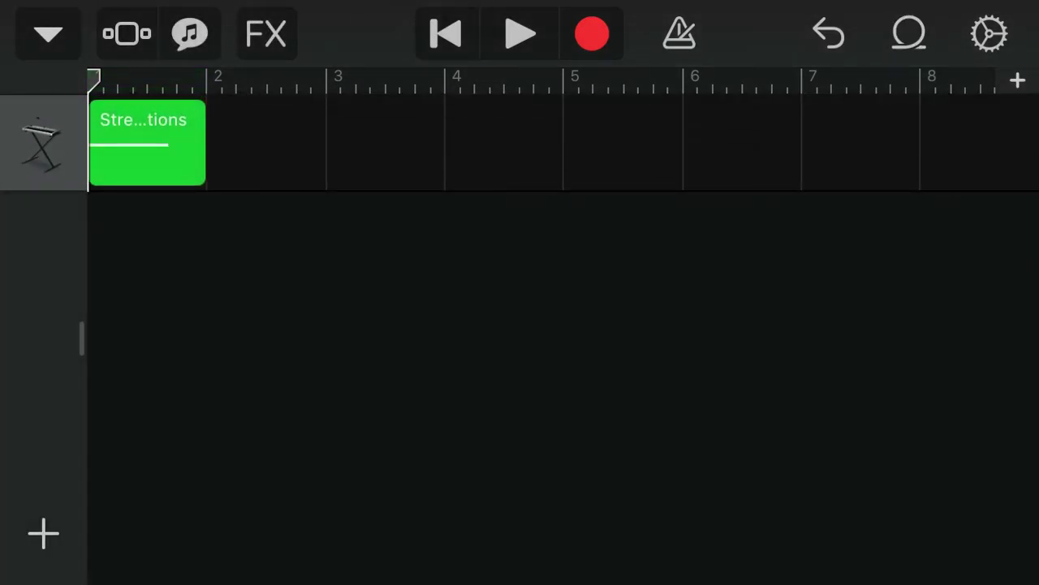
# Play back and rewind, then drag the region from bar 1 to start at bar 5
pyautogui.click(520, 33)
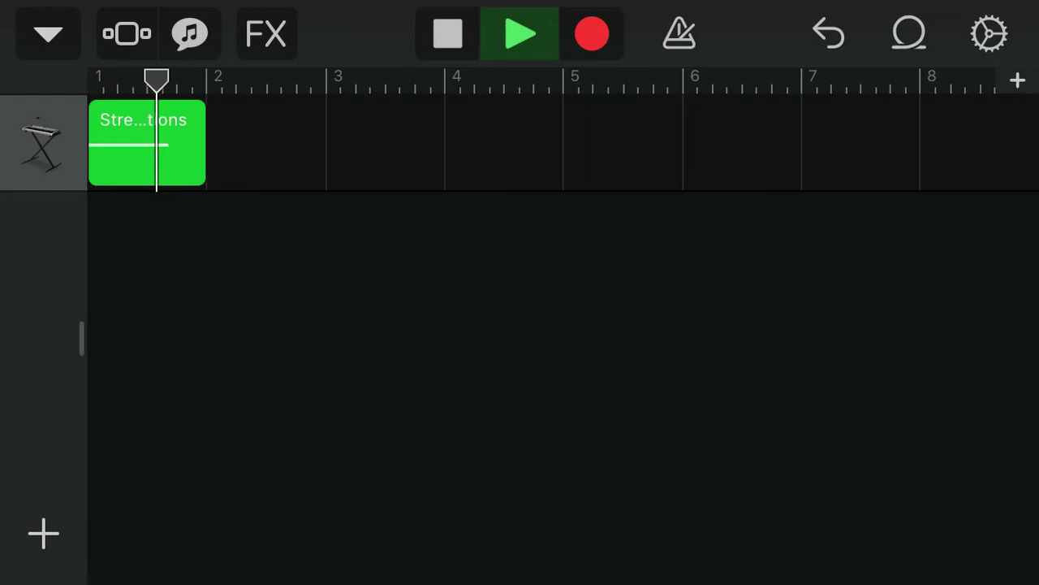
pyautogui.click(447, 34)
pyautogui.click(446, 33)
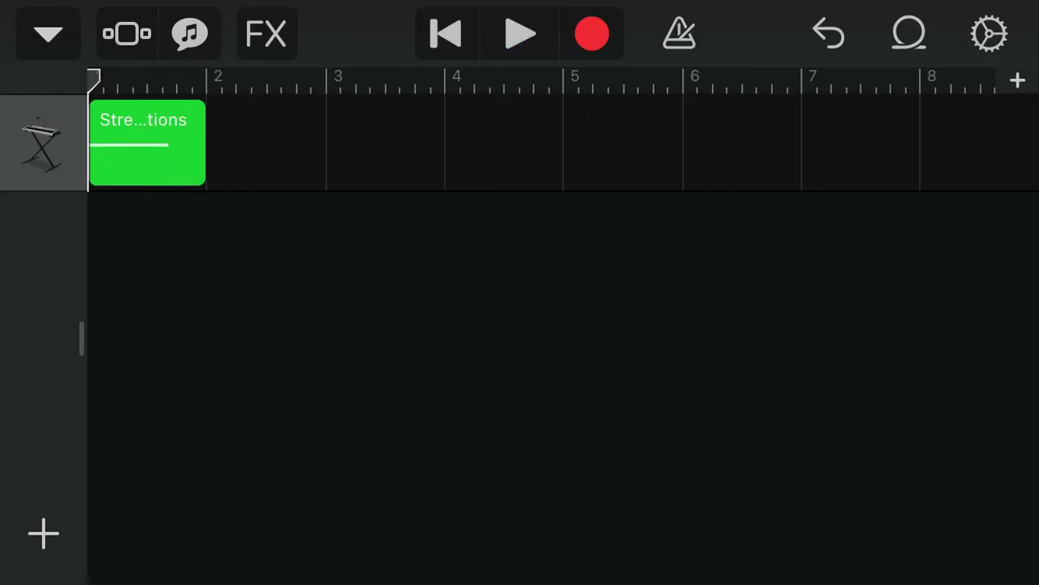
pyautogui.moveTo(147, 143); pyautogui.dragTo(504, 142)
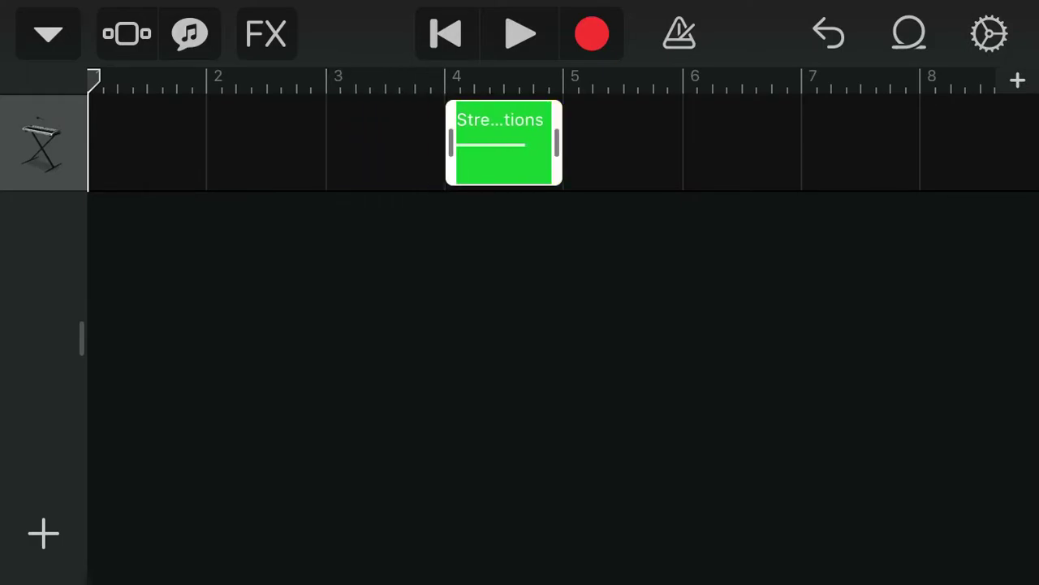
pyautogui.moveTo(504, 142); pyautogui.dragTo(623, 142)
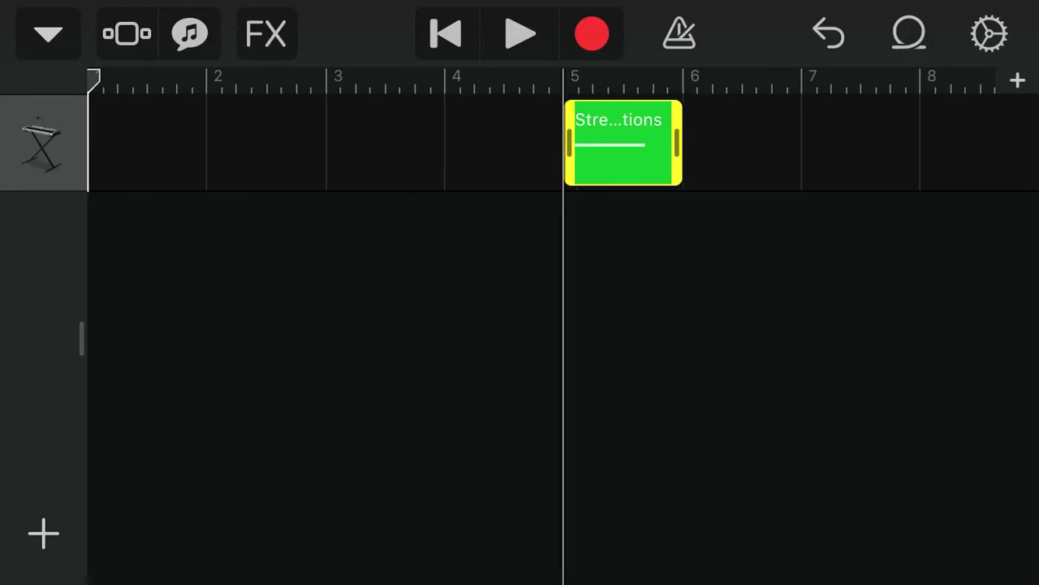
pyautogui.click(1017, 80)
# Set section A's length to Automatic
pyautogui.click(98, 138)
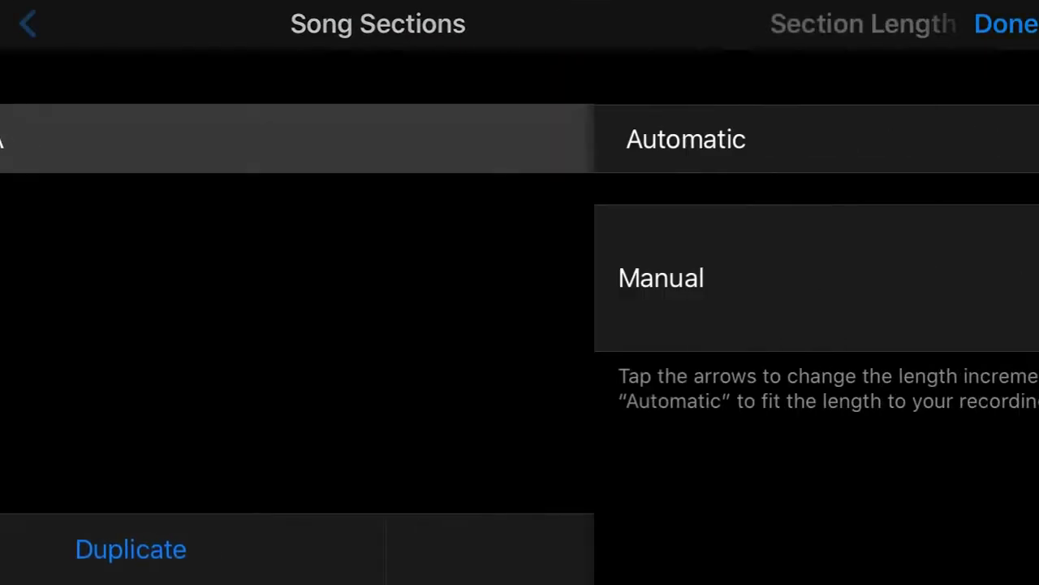
pyautogui.click(968, 139)
pyautogui.click(975, 24)
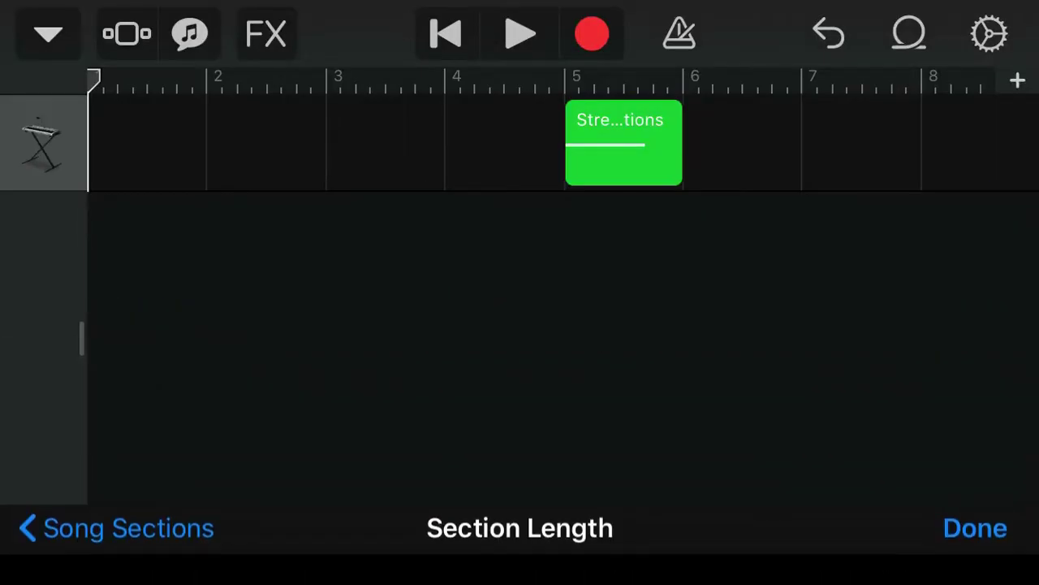
# Copy the Street Disciple Productions region and paste it onto the empty track
pyautogui.click(623, 155)
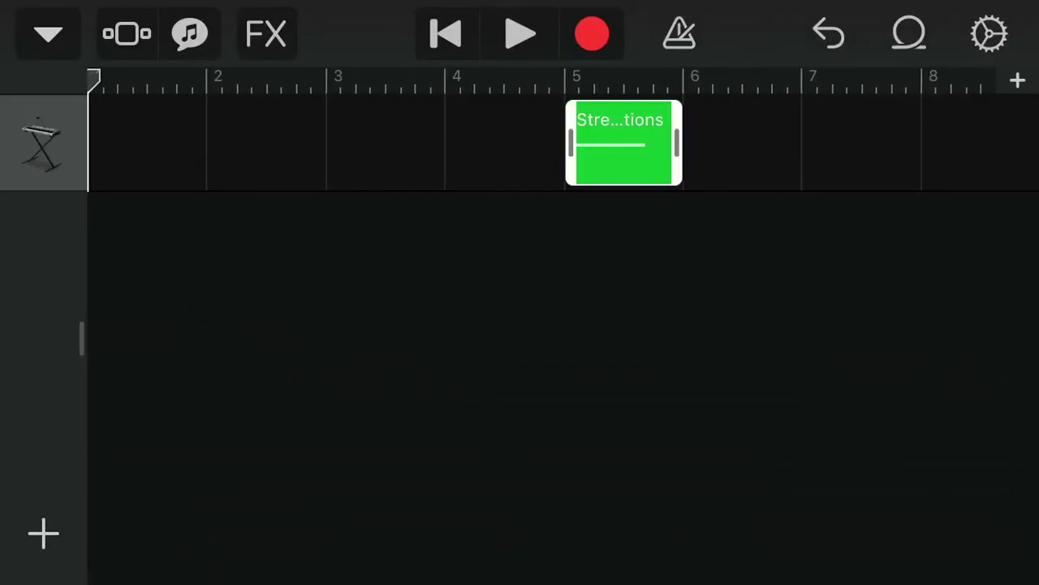
pyautogui.click(624, 146)
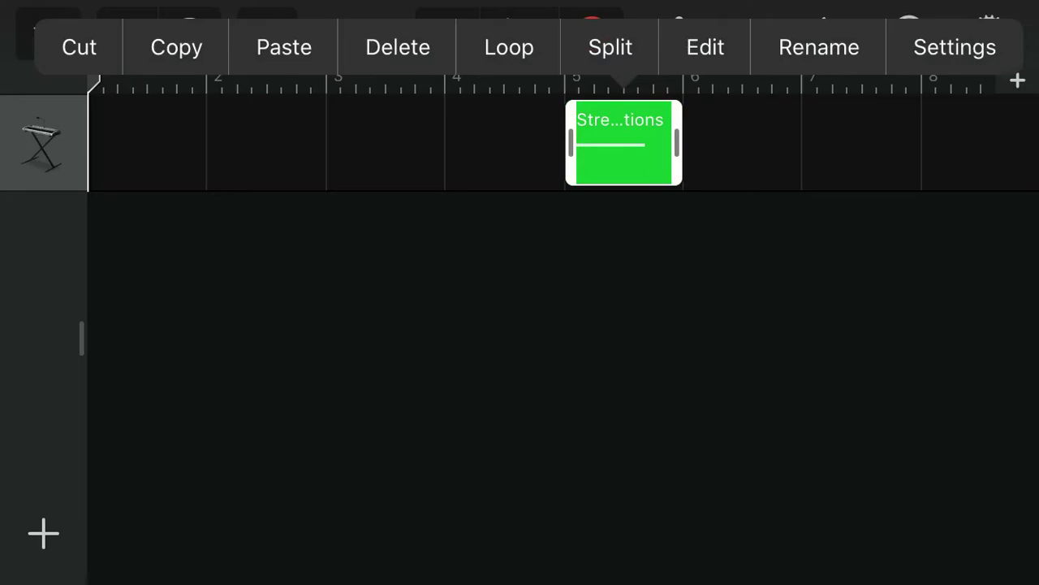
pyautogui.click(176, 47)
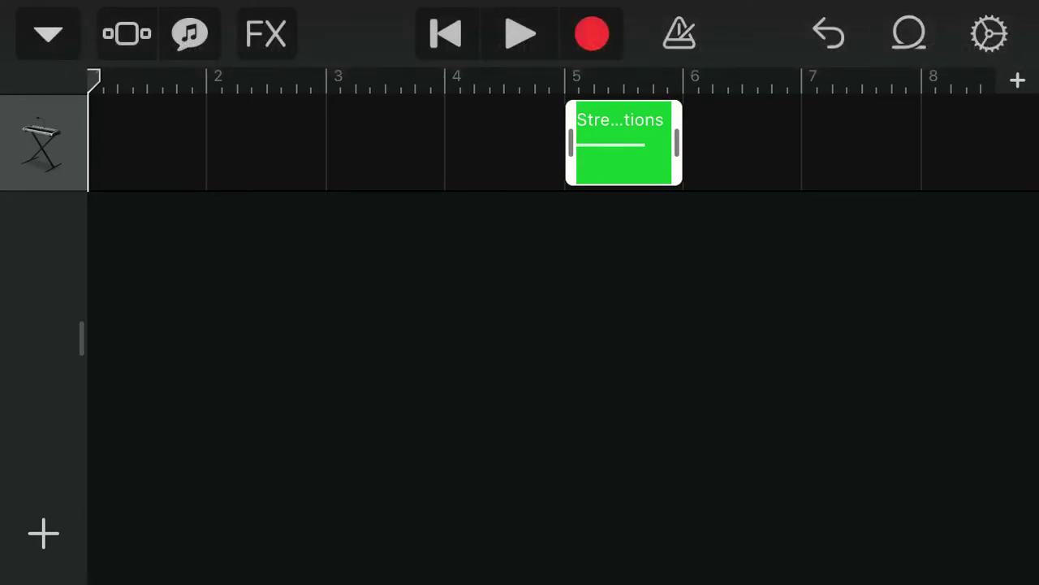
pyautogui.click(962, 146)
pyautogui.click(962, 146)
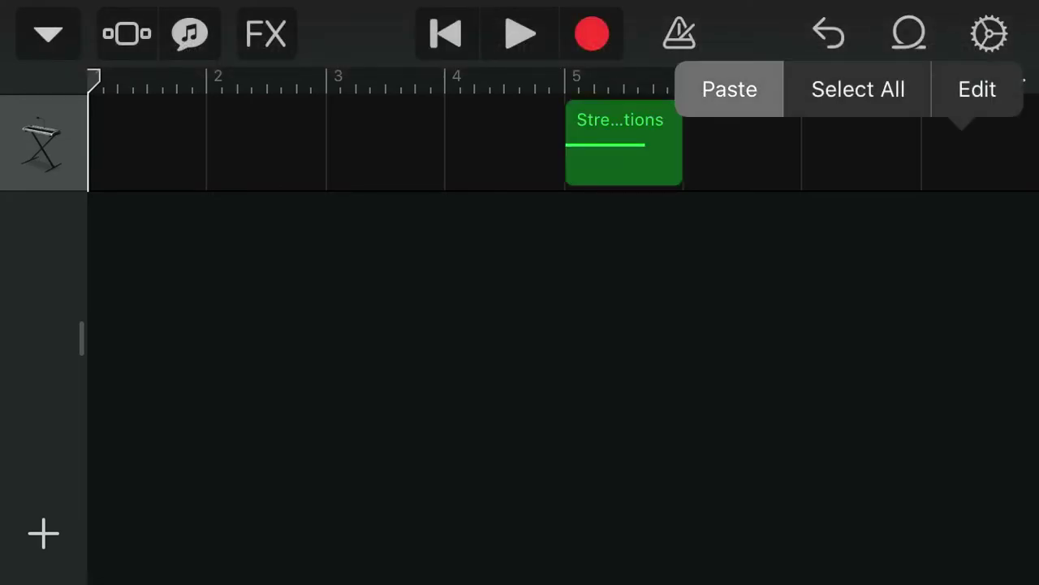
pyautogui.click(730, 90)
# Drag the pasted copy rightward along the track until it sits near bar 20
pyautogui.moveTo(122, 142)
pyautogui.mouseDown()
pyautogui.moveTo(1017, 142)
pyautogui.moveTo(979, 142)
pyautogui.mouseUp()
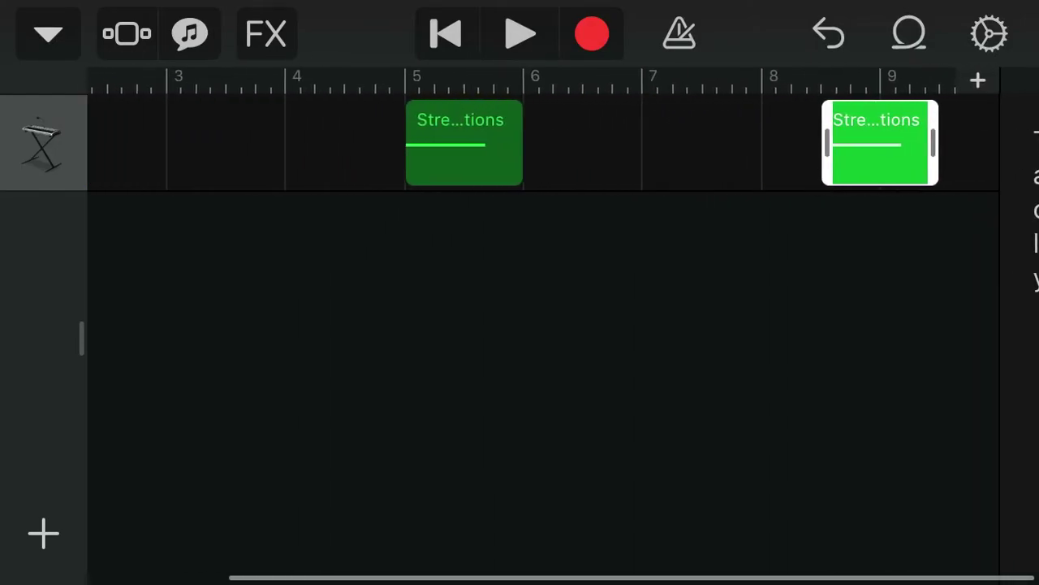
pyautogui.moveTo(979, 142)
pyautogui.mouseDown()
pyautogui.moveTo(1019, 142)
pyautogui.moveTo(922, 143)
pyautogui.moveTo(1011, 142)
pyautogui.mouseUp()
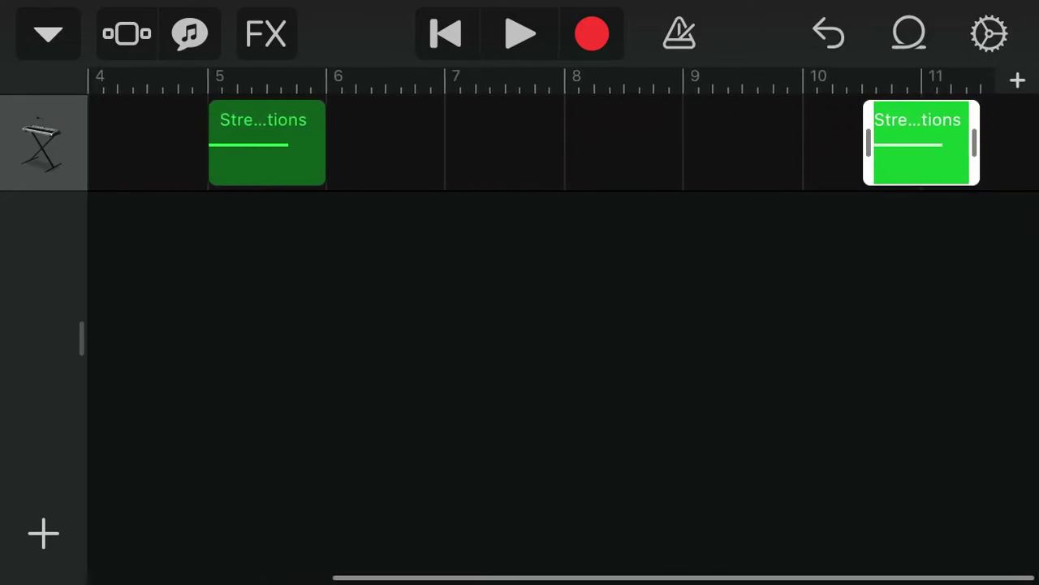
pyautogui.moveTo(876, 142); pyautogui.dragTo(1011, 142)
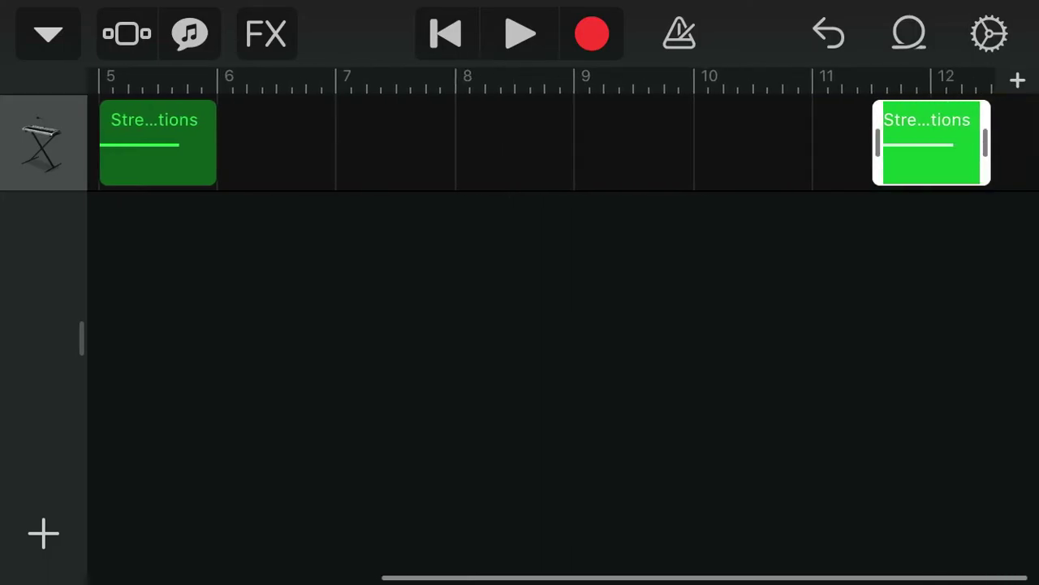
pyautogui.moveTo(917, 142); pyautogui.dragTo(988, 142)
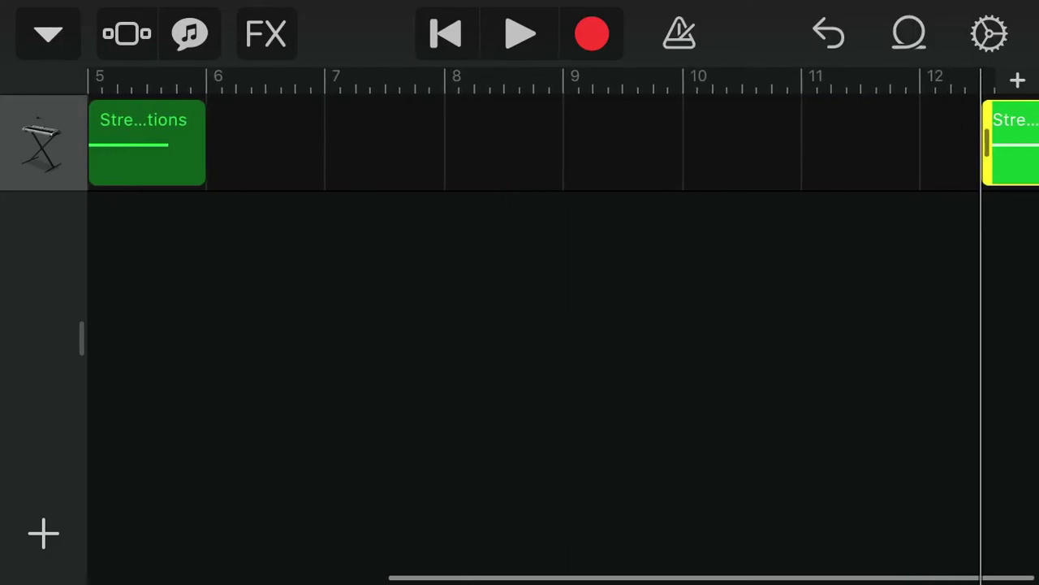
pyautogui.moveTo(917, 143)
pyautogui.mouseDown()
pyautogui.moveTo(1023, 142)
pyautogui.moveTo(921, 142)
pyautogui.mouseUp()
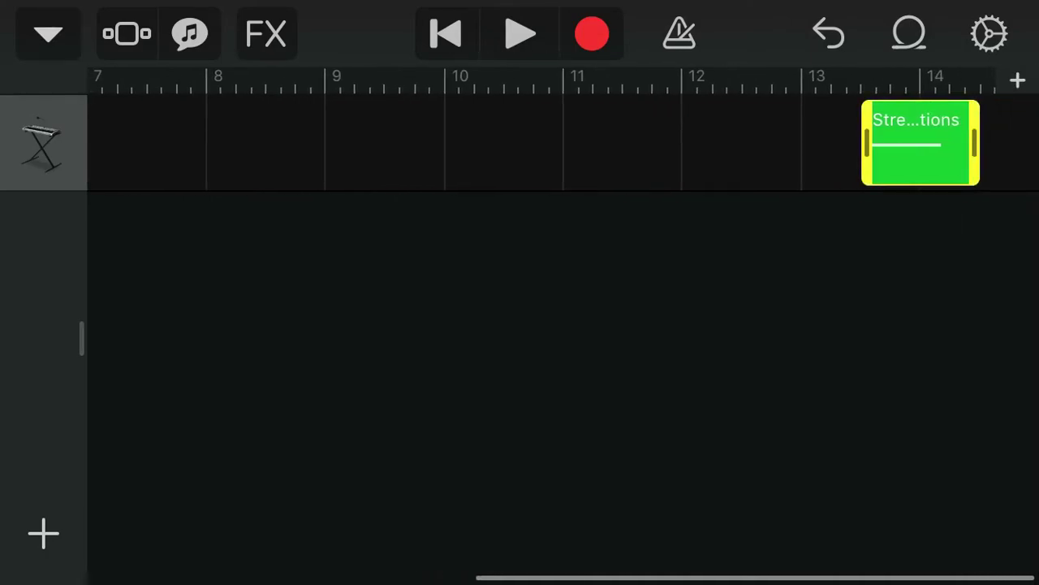
pyautogui.moveTo(921, 143); pyautogui.dragTo(1007, 142)
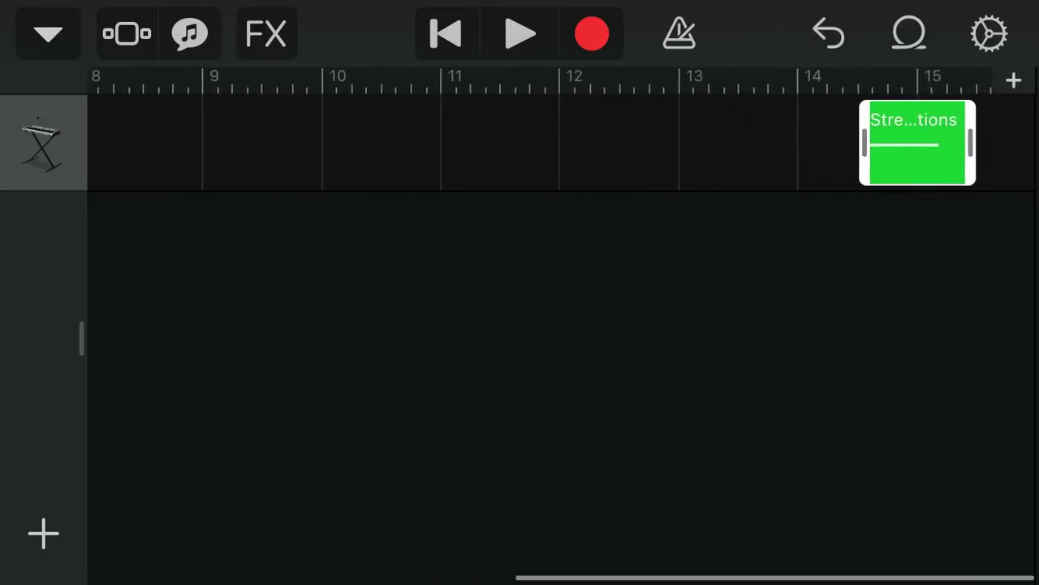
pyautogui.moveTo(917, 142); pyautogui.dragTo(1031, 142)
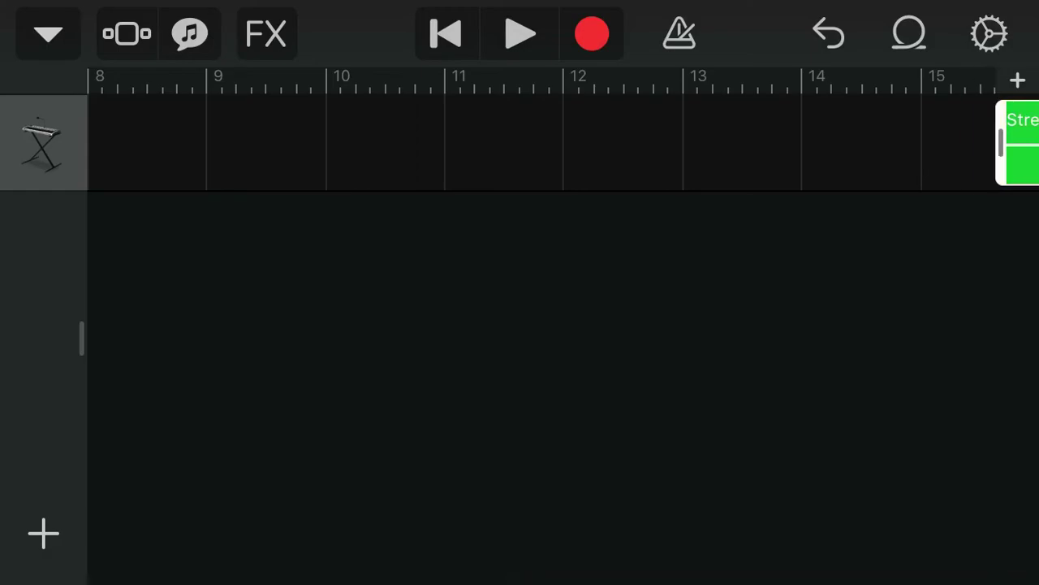
pyautogui.moveTo(730, 325); pyautogui.dragTo(597, 325)
pyautogui.moveTo(934, 142); pyautogui.dragTo(1016, 142)
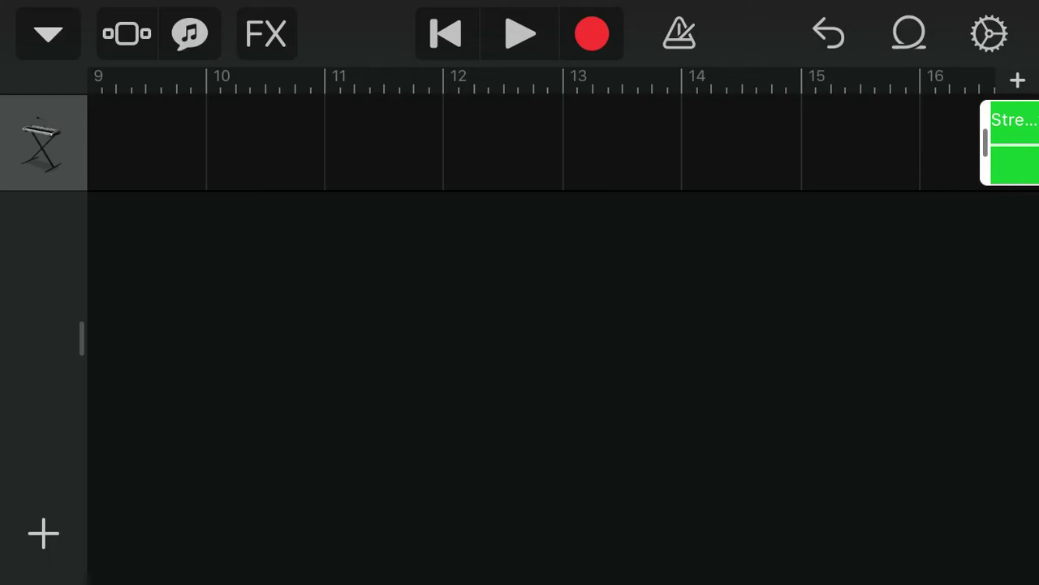
pyautogui.hscroll(3, 561, 325)
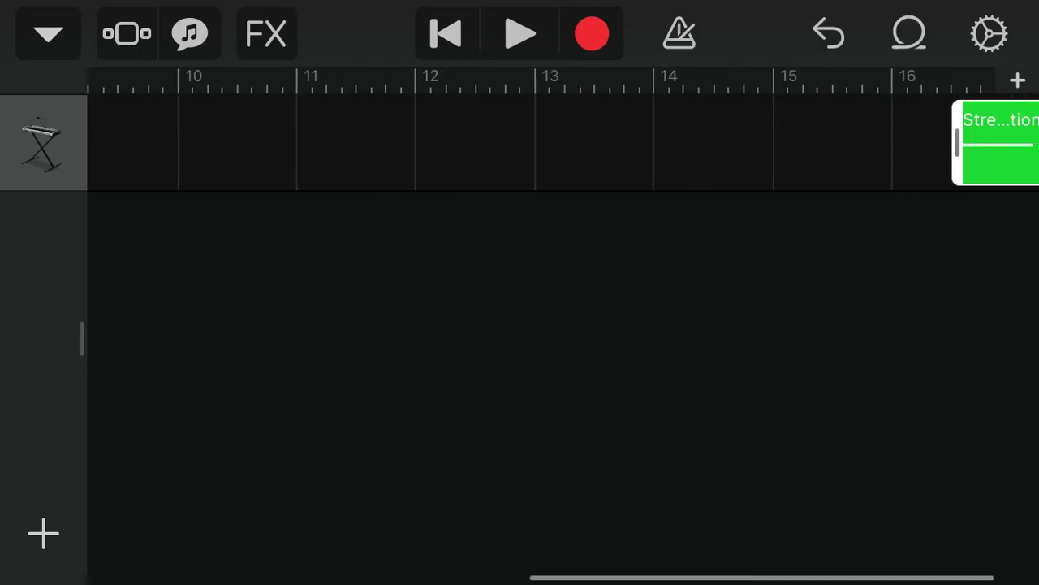
pyautogui.moveTo(920, 142); pyautogui.dragTo(1028, 143)
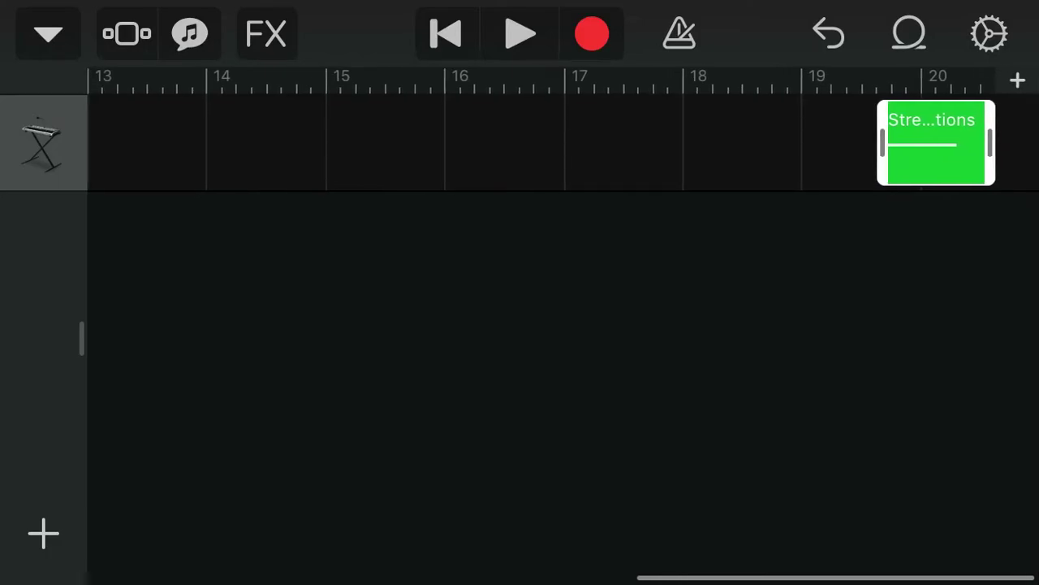
pyautogui.moveTo(926, 142); pyautogui.dragTo(975, 142)
pyautogui.moveTo(406, 143); pyautogui.dragTo(811, 142)
pyautogui.hscroll(-10, 519, 142)
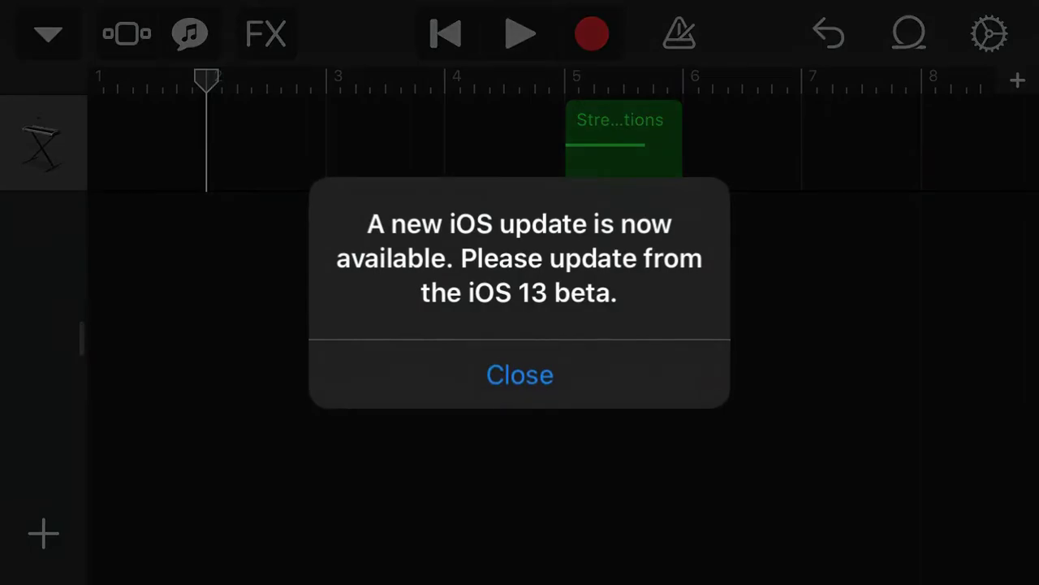
pyautogui.click(520, 373)
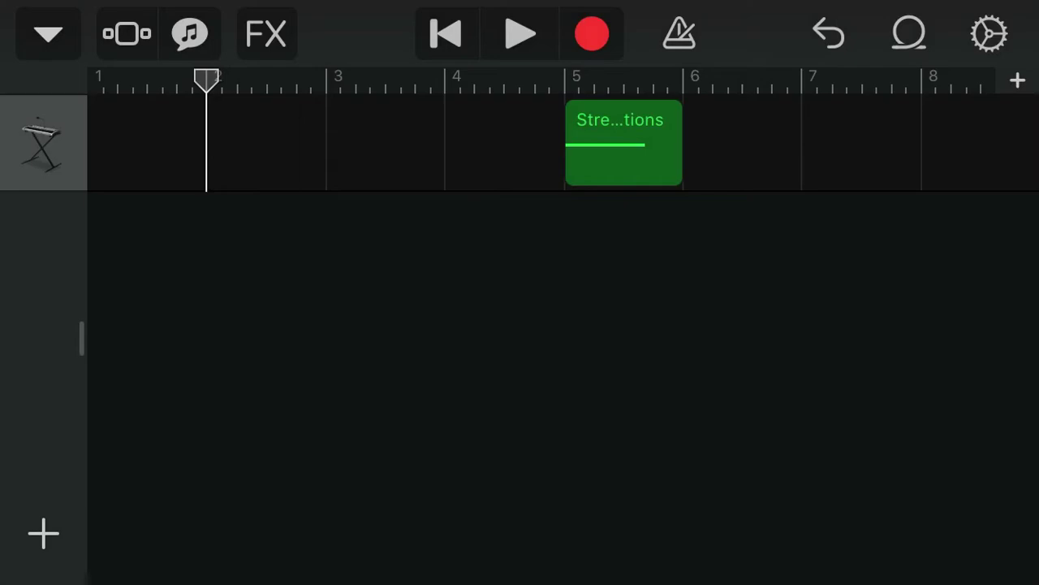
# Play the song from the start past the bar-5 and bar-20 regions, then stop
pyautogui.press('Return')
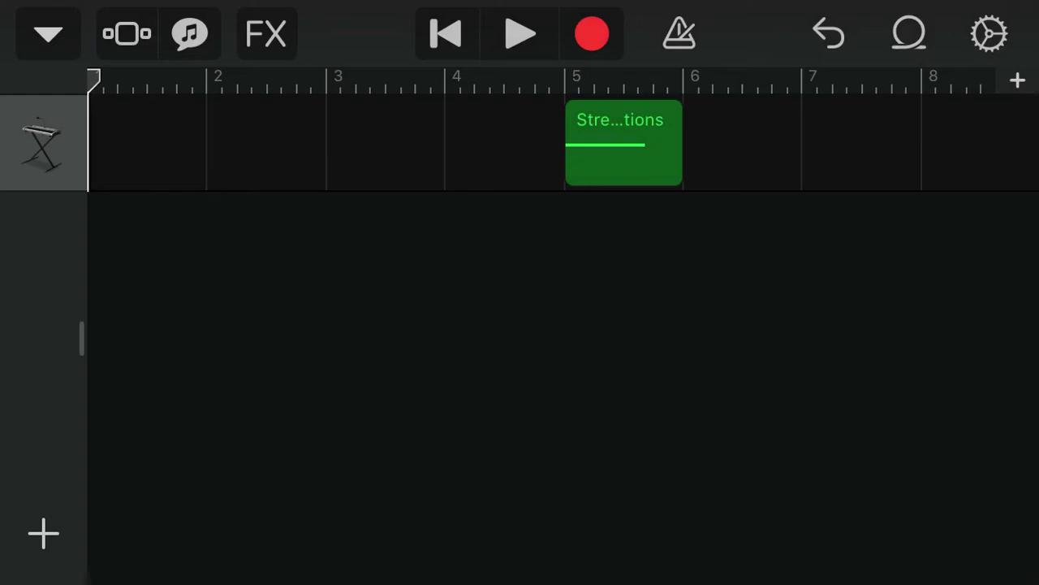
pyautogui.press('space')
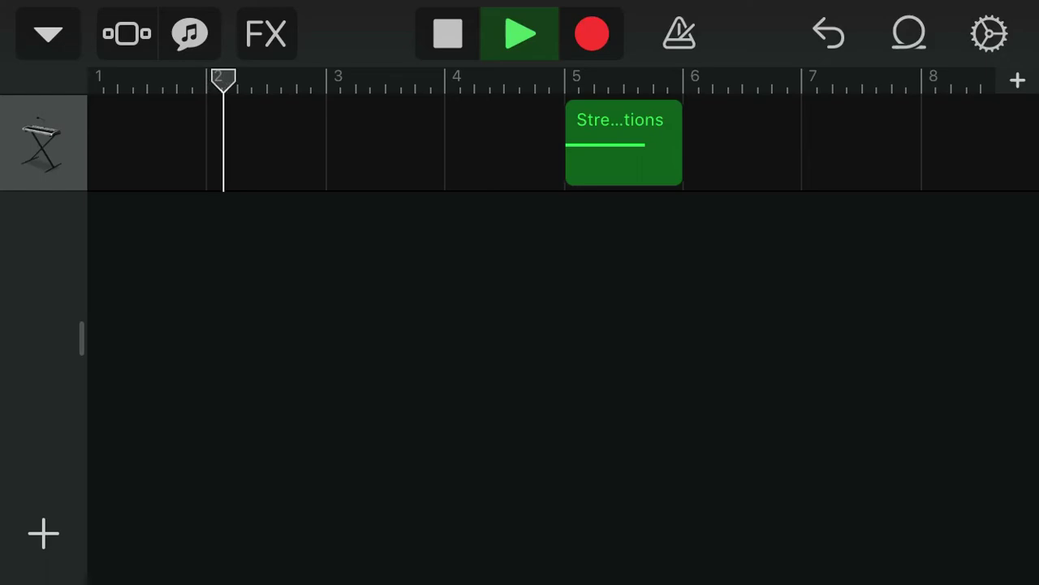
pyautogui.moveTo(623, 142); pyautogui.dragTo(978, 142)
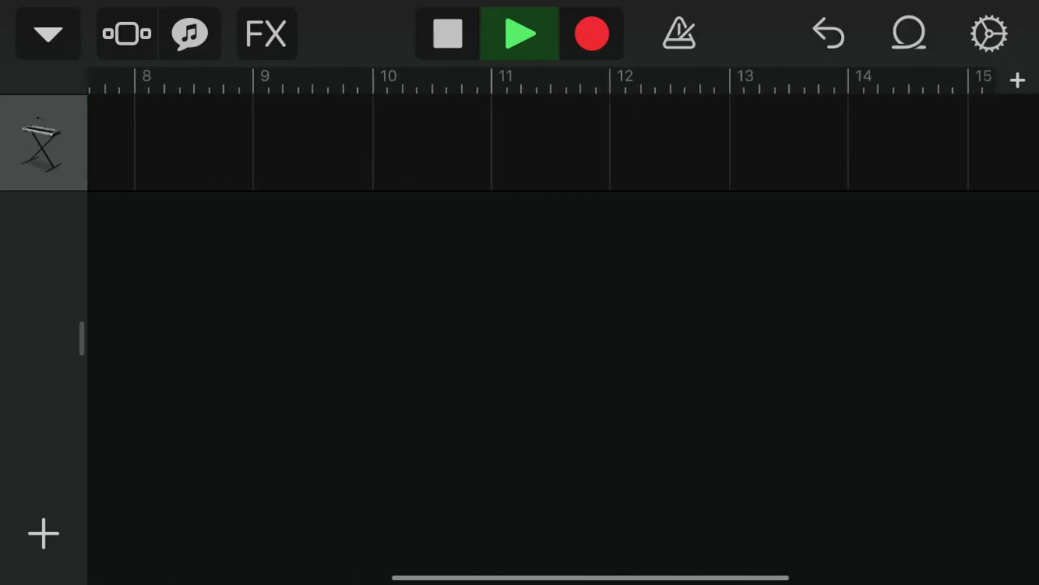
pyautogui.hotkey('ctrl', 'z')
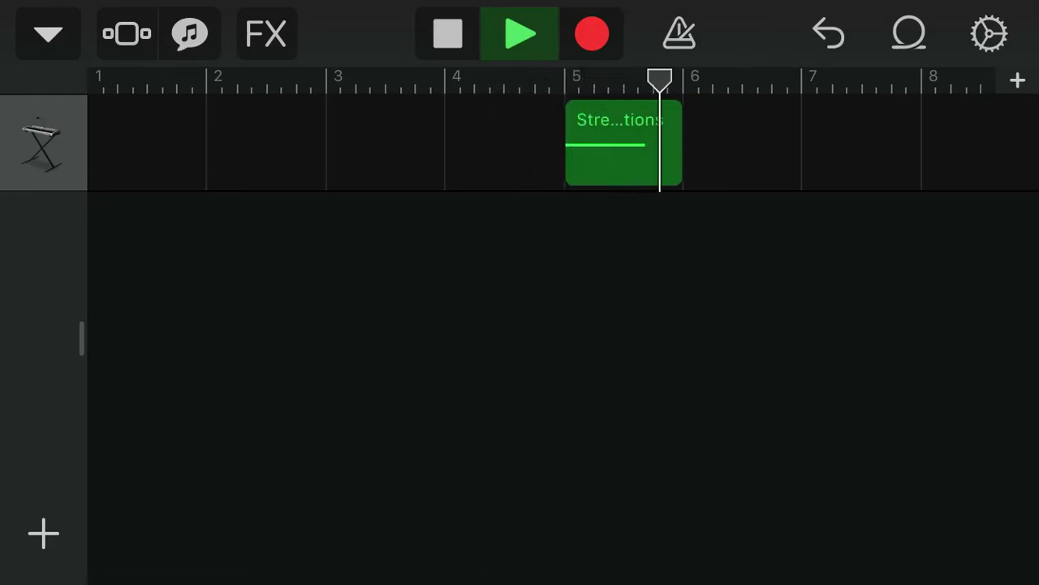
pyautogui.hotkey('ctrl', 'shift', 'z')
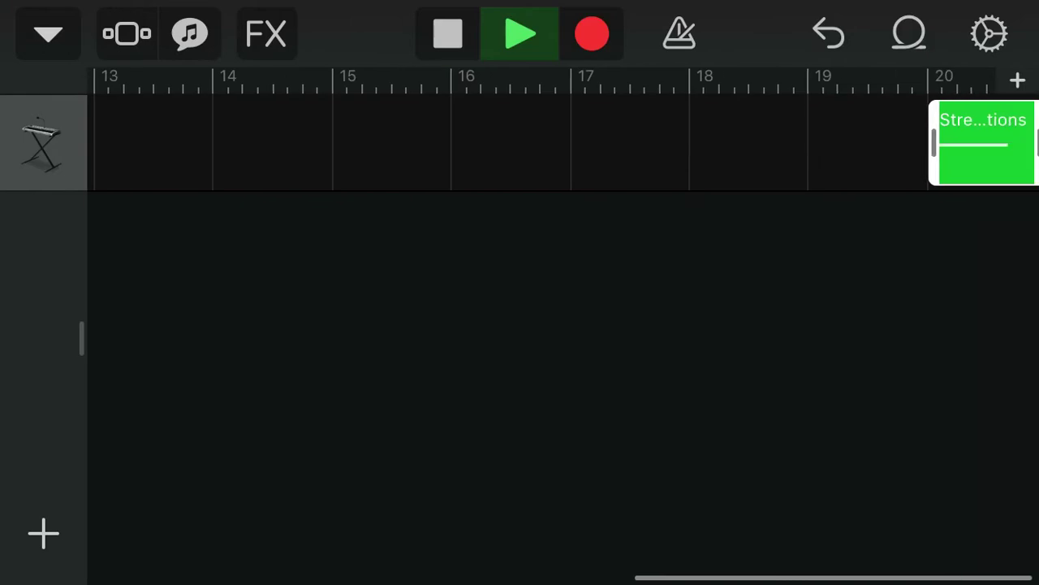
pyautogui.hotkey('ctrl', 'z')
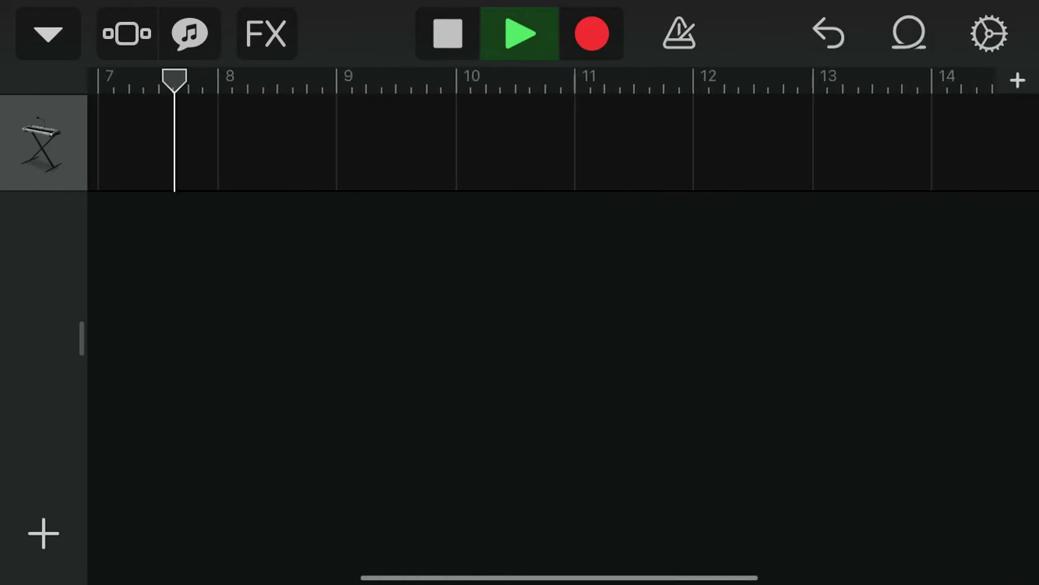
pyautogui.press('space')
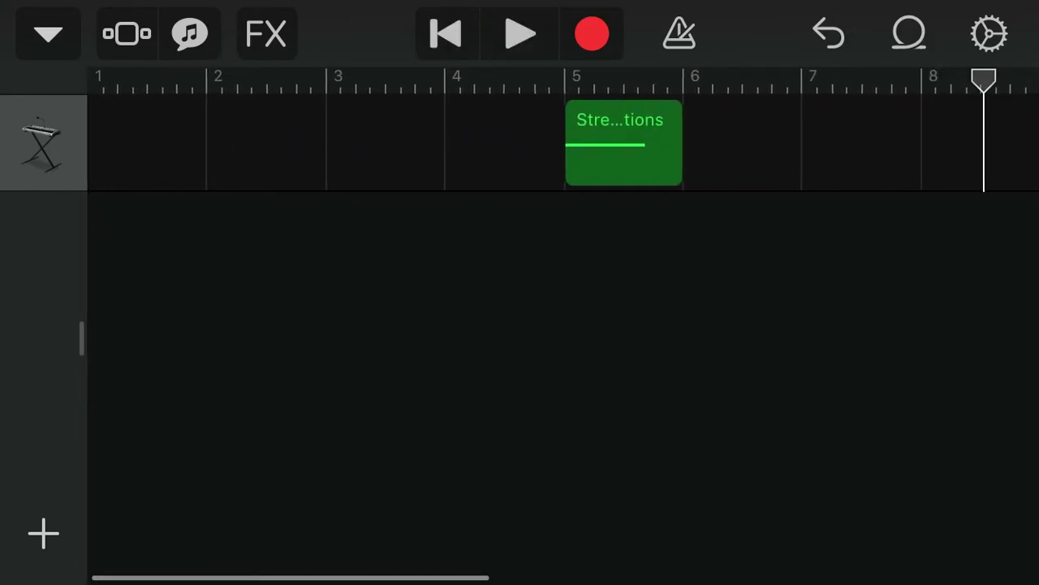
pyautogui.press('Return')
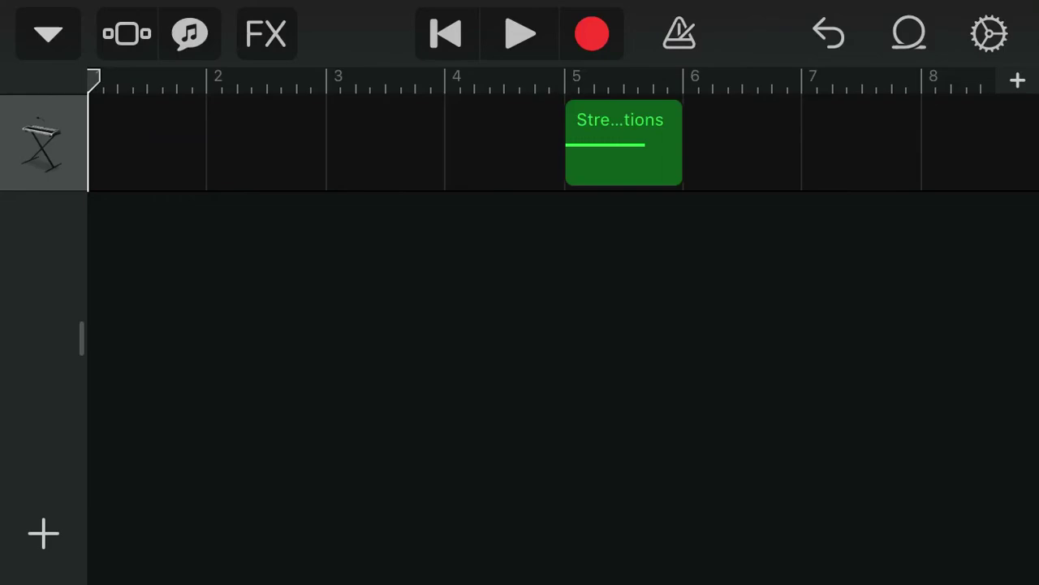
# Save the song to My Songs and browse iCloud Drive's GarageBand for iOS folder
pyautogui.click(48, 33)
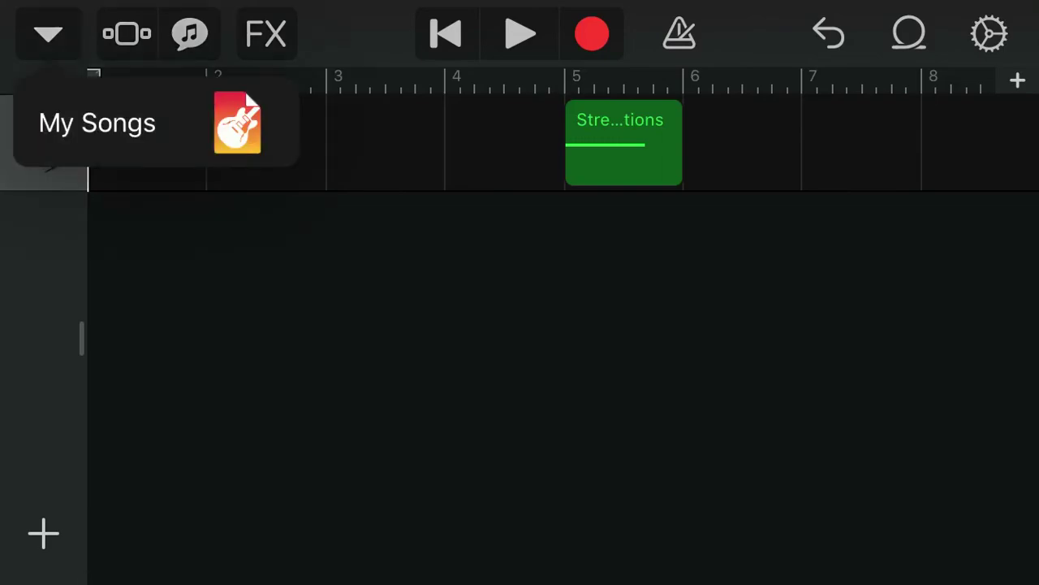
pyautogui.click(98, 123)
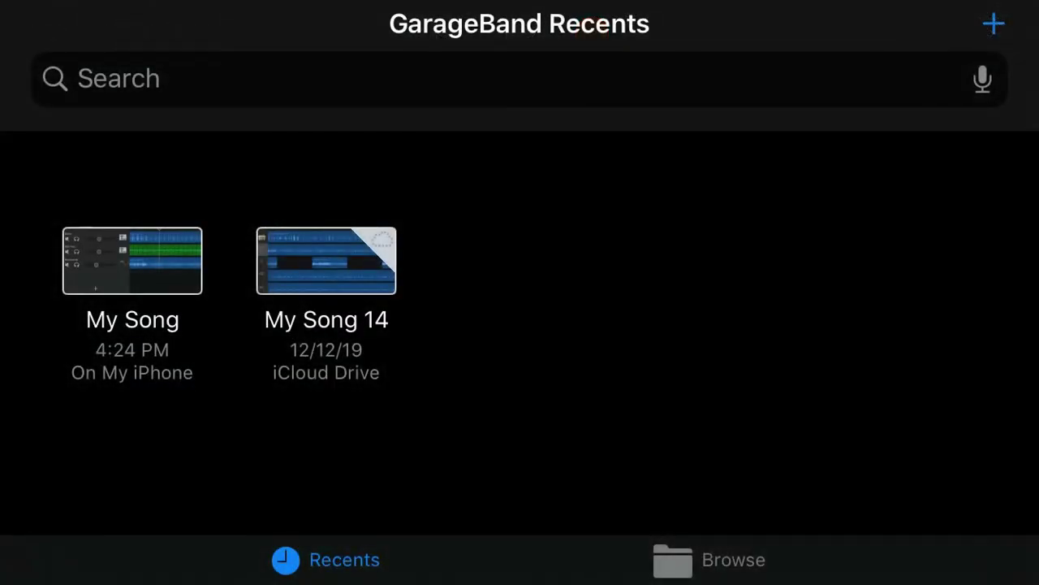
pyautogui.click(708, 559)
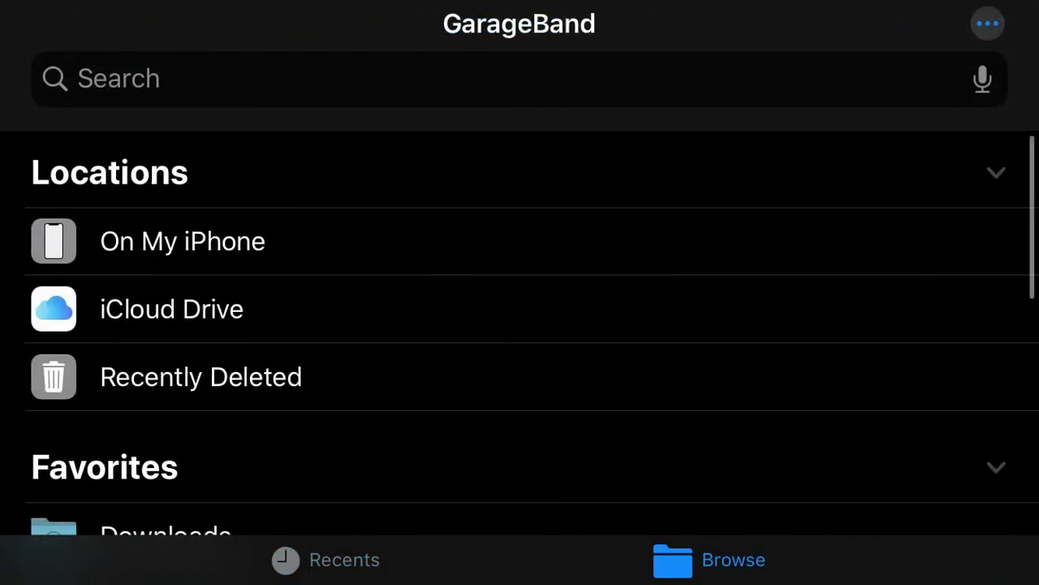
pyautogui.click(172, 308)
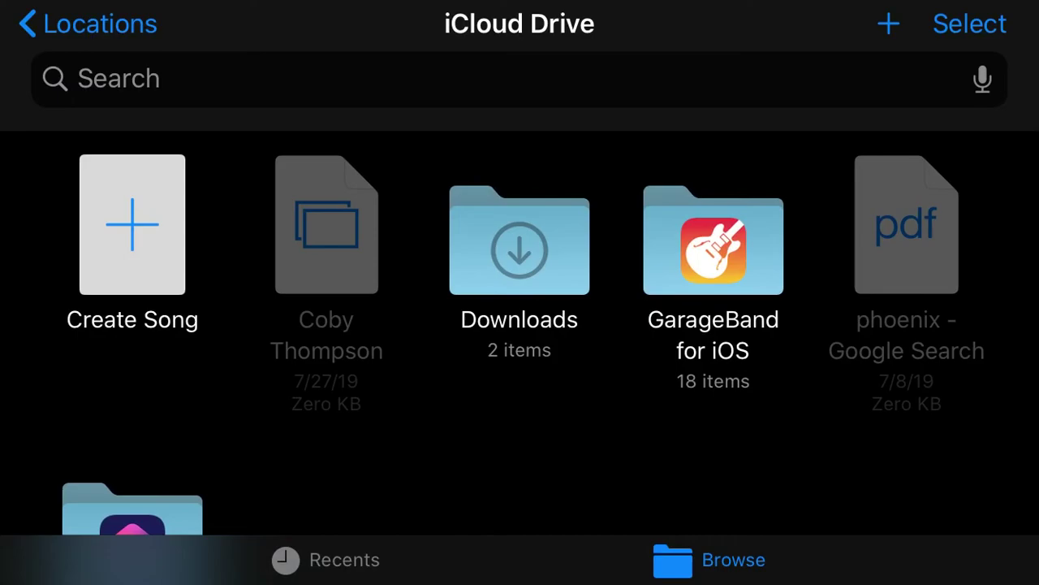
pyautogui.click(713, 243)
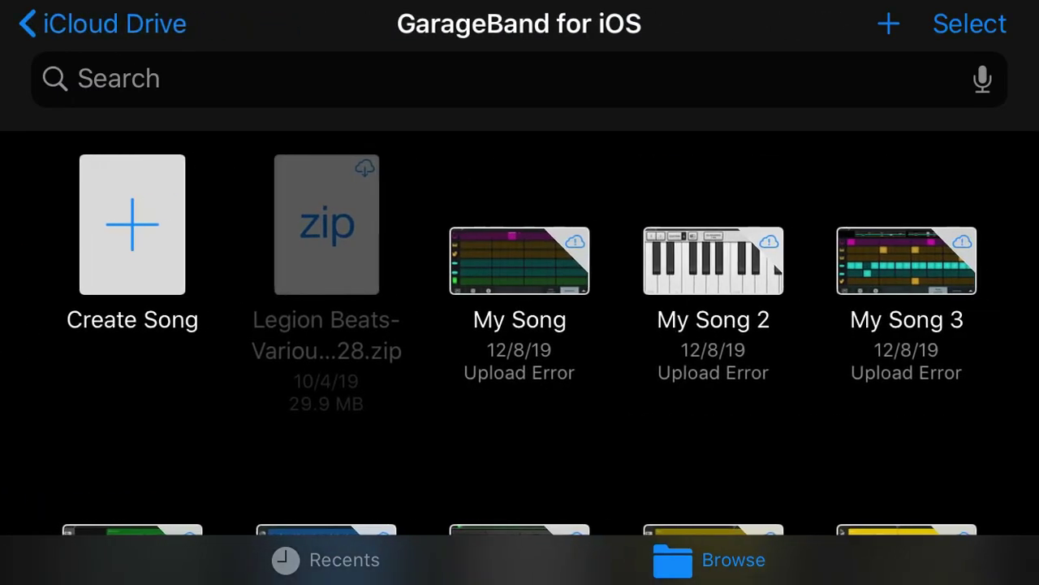
pyautogui.scroll(-10, 520, 325)
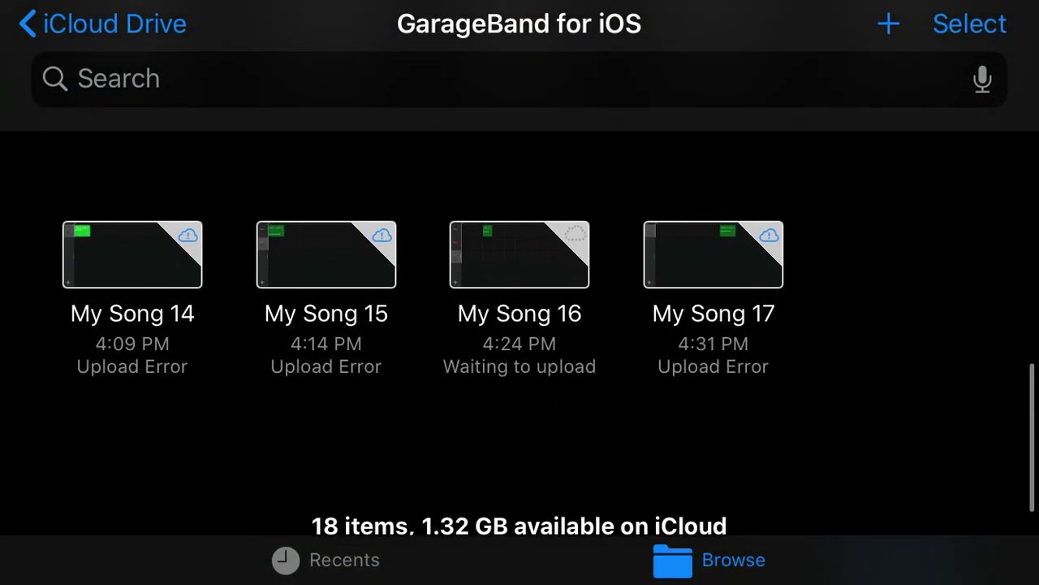
# Go back up to iCloud Drive and return to the Recents song list
pyautogui.click(97, 24)
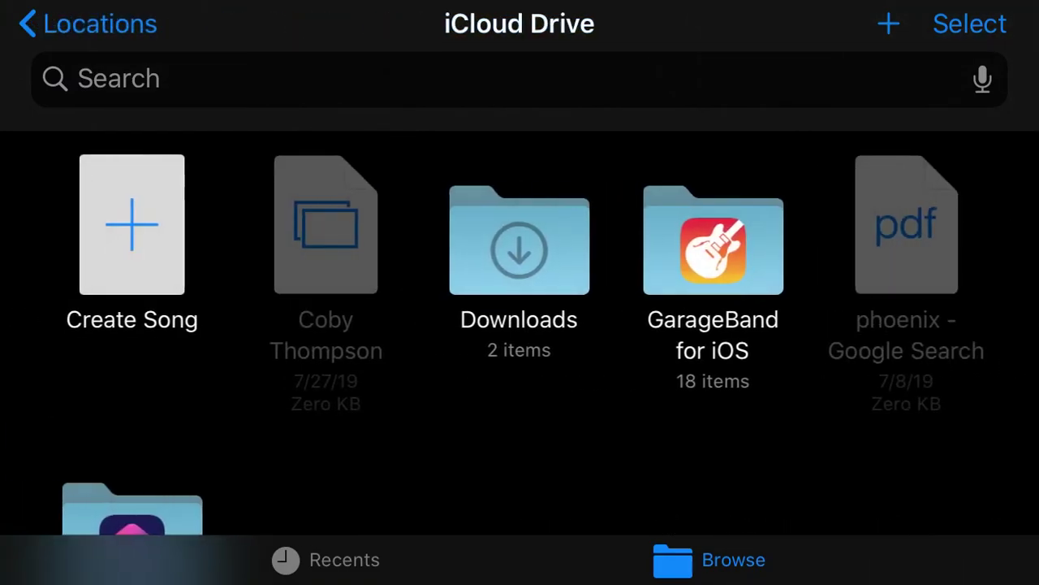
pyautogui.scroll(-1, 520, 325)
pyautogui.scroll(3, 520, 325)
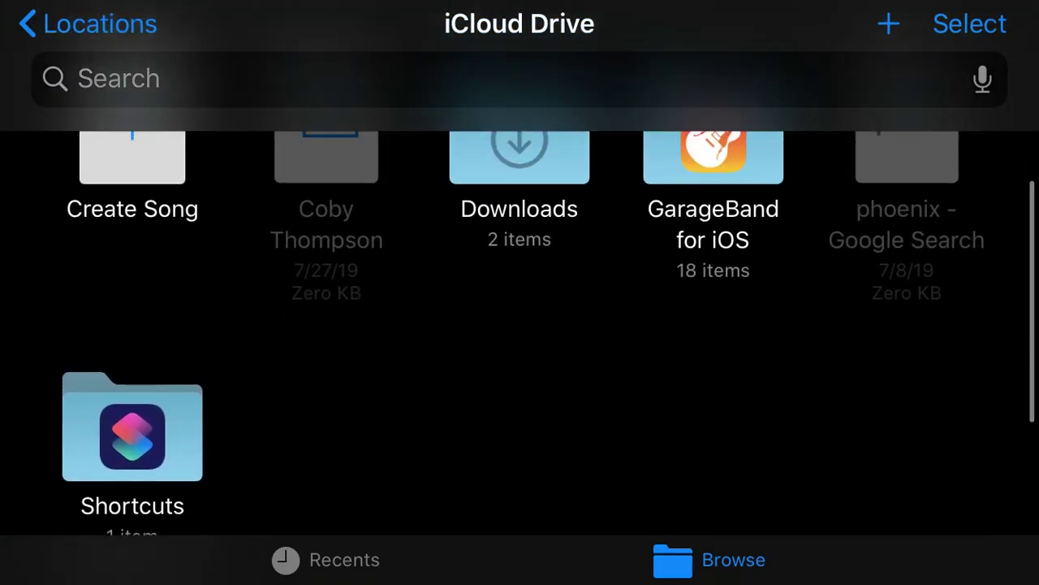
pyautogui.click(325, 559)
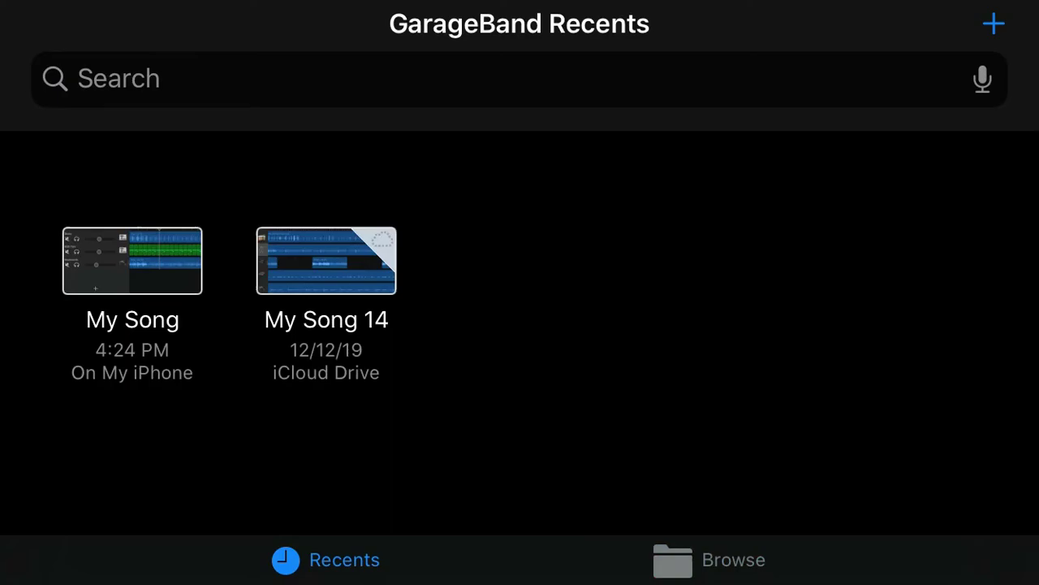
# Start a new song and swipe the instrument carousel to reach the Keyboard Sampler
pyautogui.click(993, 24)
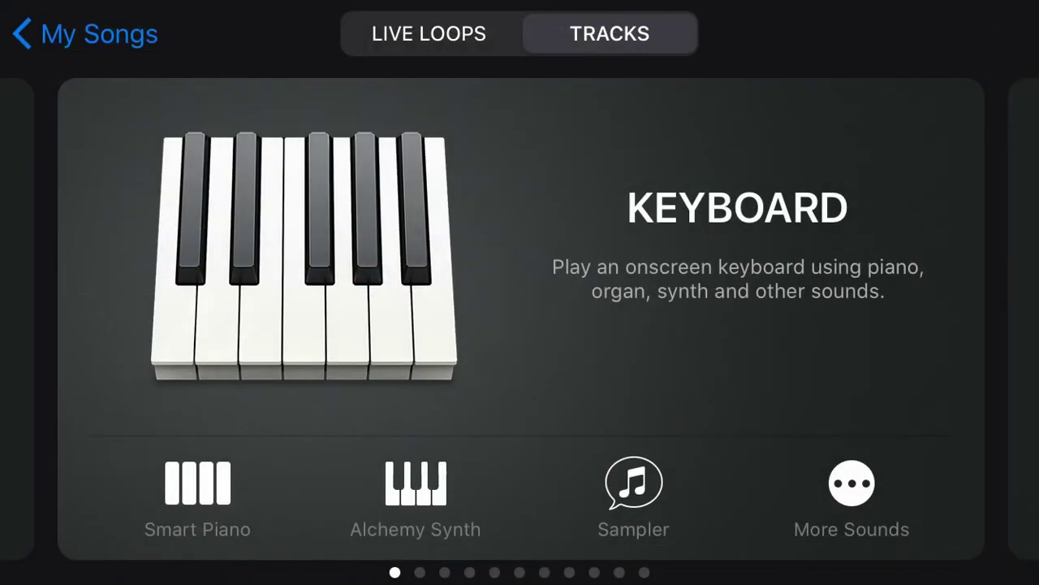
pyautogui.hscroll(1, 520, 317)
pyautogui.hscroll(1, 519, 316)
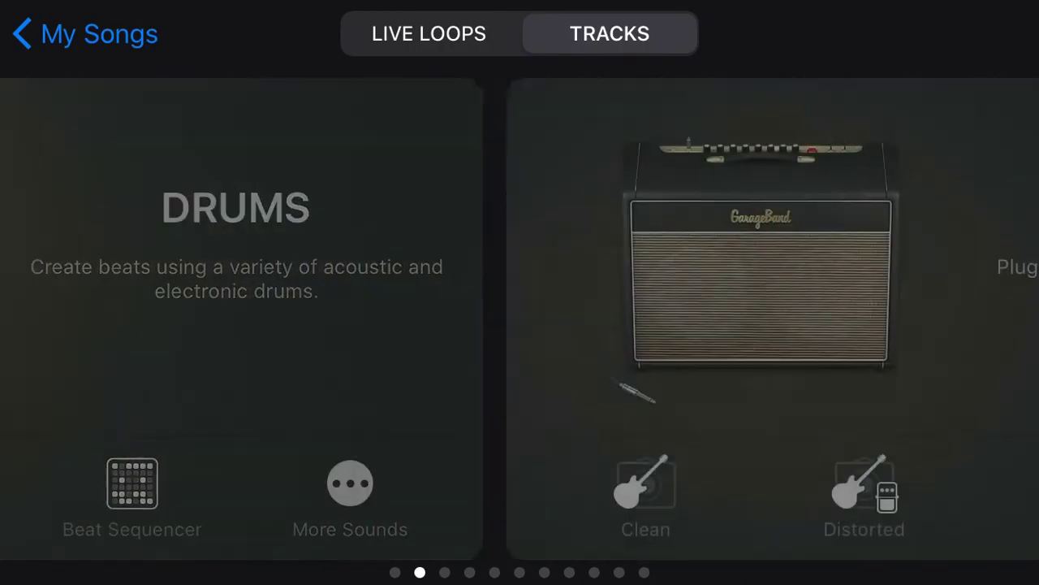
pyautogui.hscroll(1, 519, 316)
pyautogui.hscroll(1, 519, 317)
pyautogui.hscroll(-1, 520, 316)
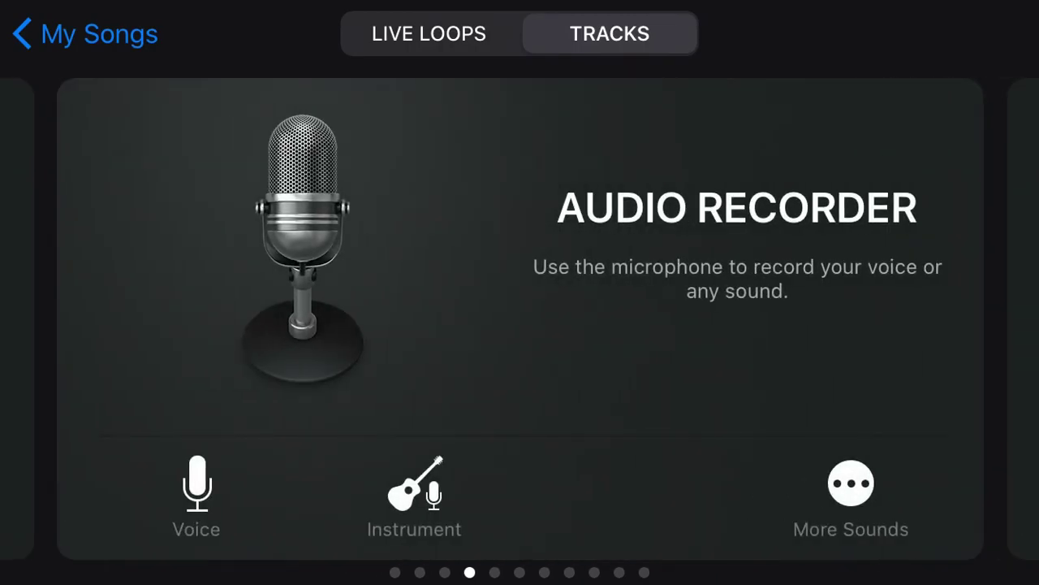
pyautogui.hscroll(-1, 519, 317)
pyautogui.hscroll(-1, 519, 316)
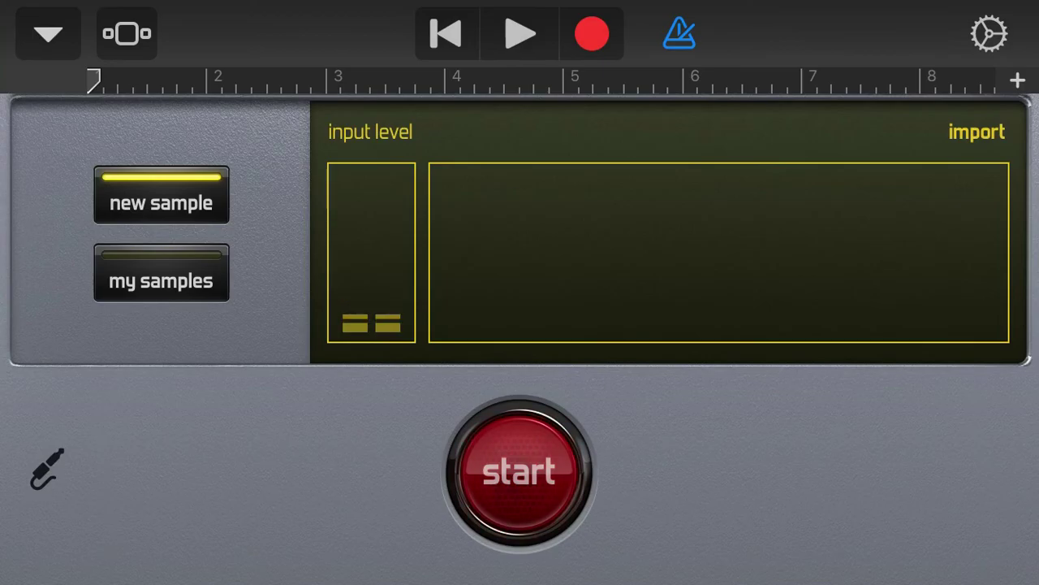
# Load Street Disciple Productions from the saved samples and play it on two keys
pyautogui.click(161, 276)
pyautogui.scroll(-2, 841, 268)
pyautogui.scroll(-1, 841, 268)
pyautogui.click(801, 317)
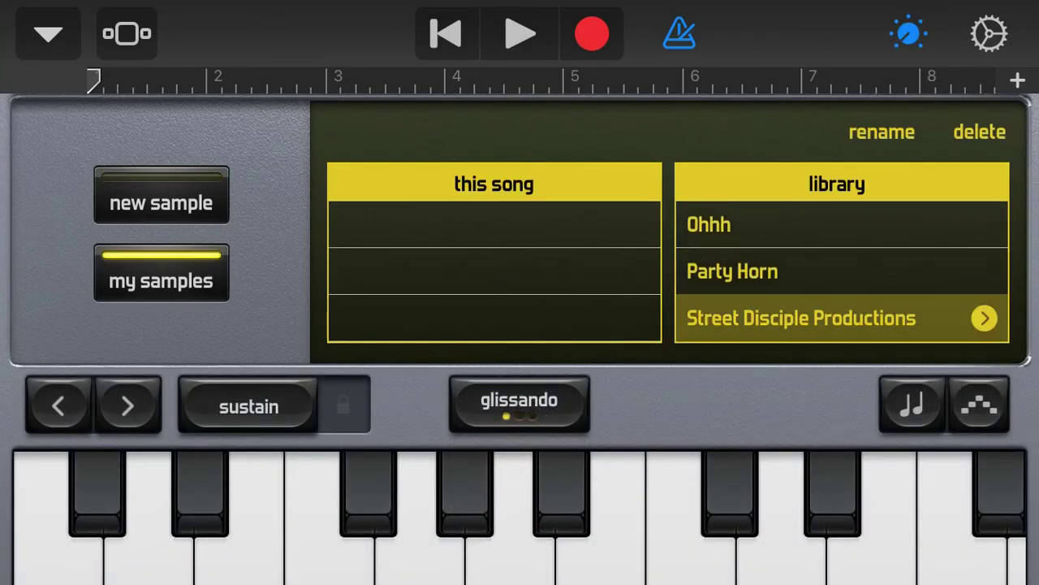
pyautogui.click(984, 317)
pyautogui.click(781, 561)
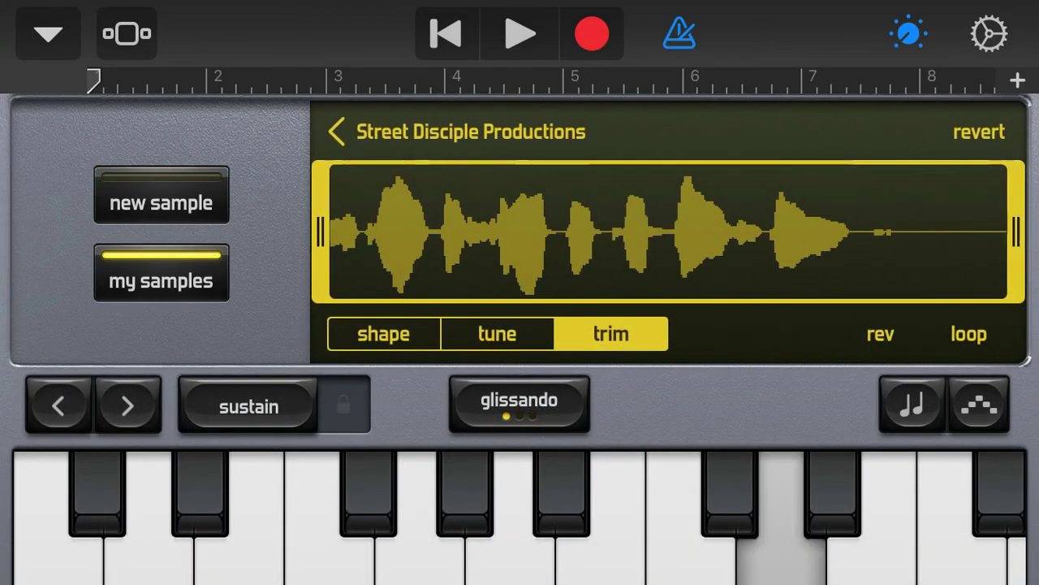
pyautogui.click(149, 561)
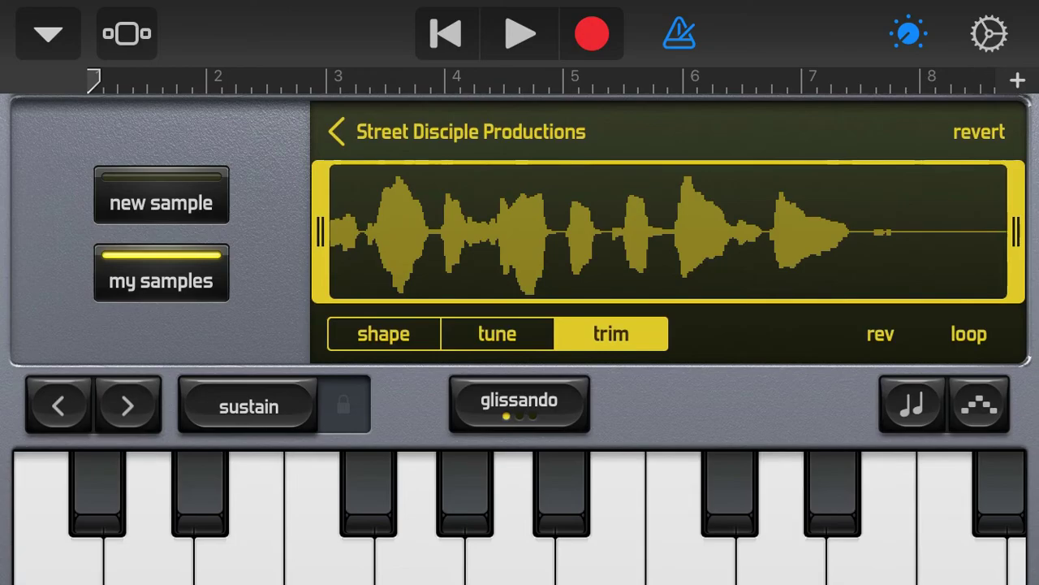
# Turn off the metronome and pull down the phone's Control Center
pyautogui.click(679, 33)
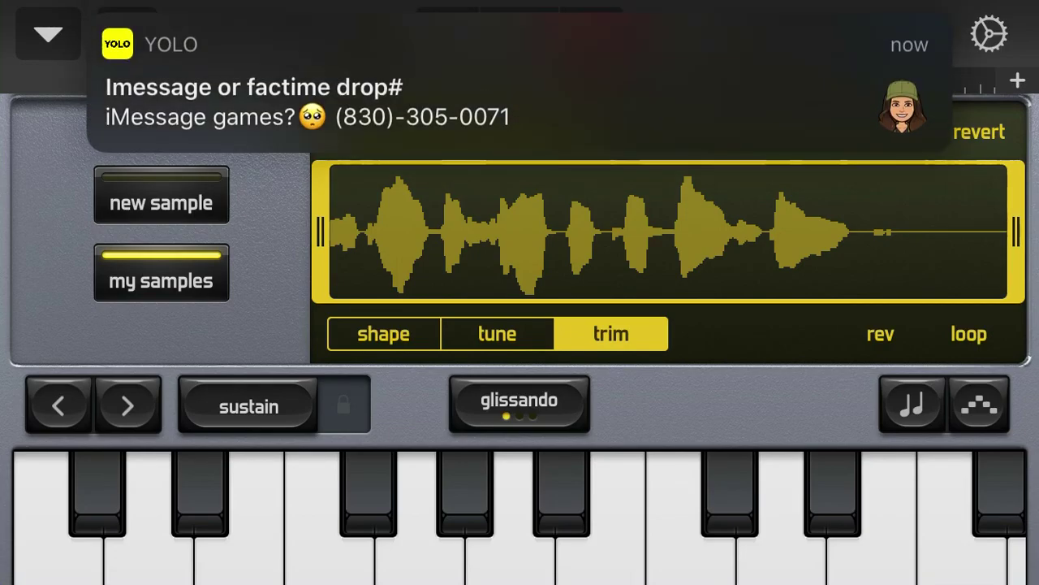
pyautogui.moveTo(519, 581); pyautogui.dragTo(520, 487)
pyautogui.moveTo(520, 581); pyautogui.dragTo(520, 243)
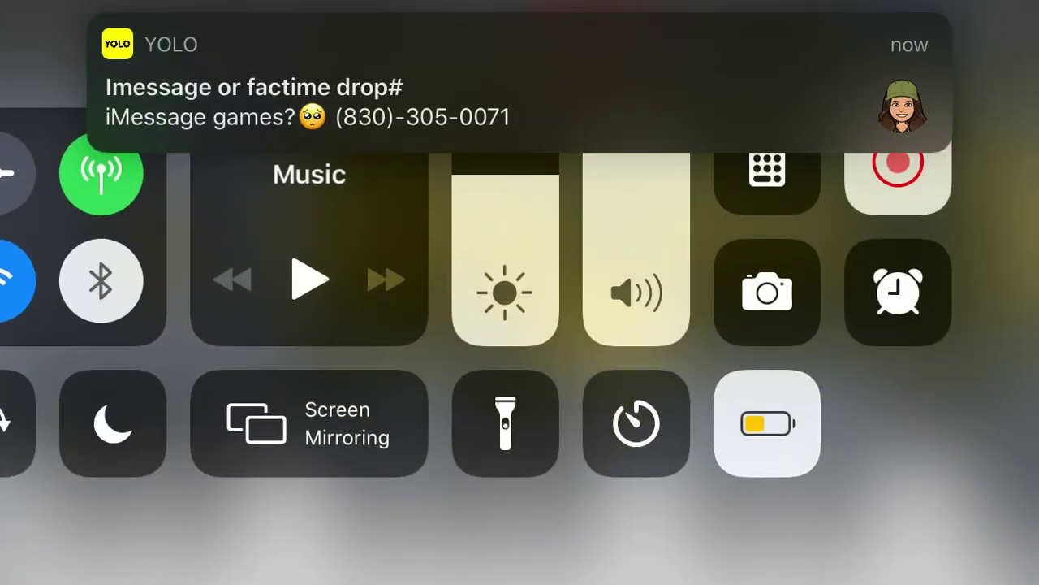